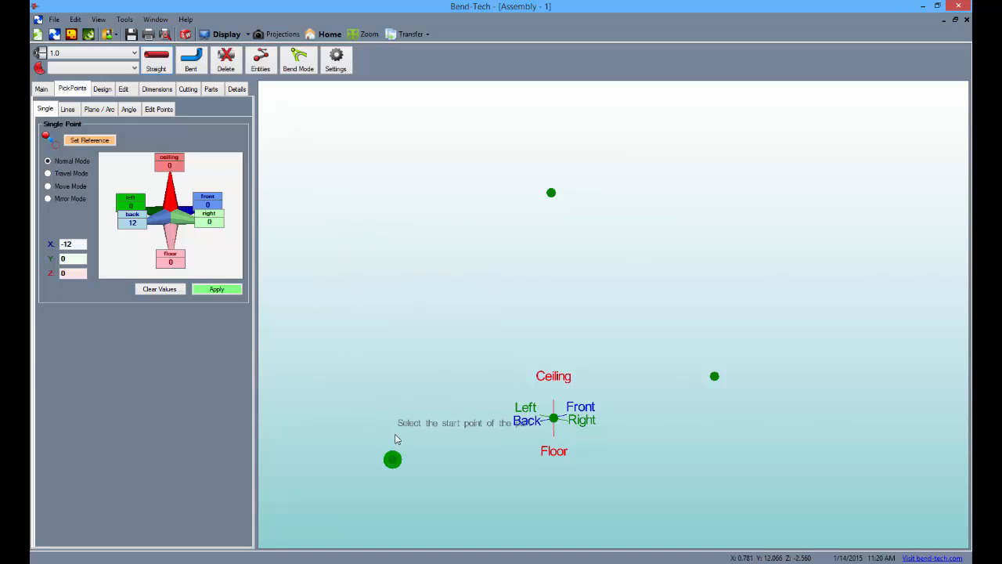
Step: Create a straight tube between the back and front points and another from the origin up to the point above it
left_click(394, 458)
left_click(714, 376)
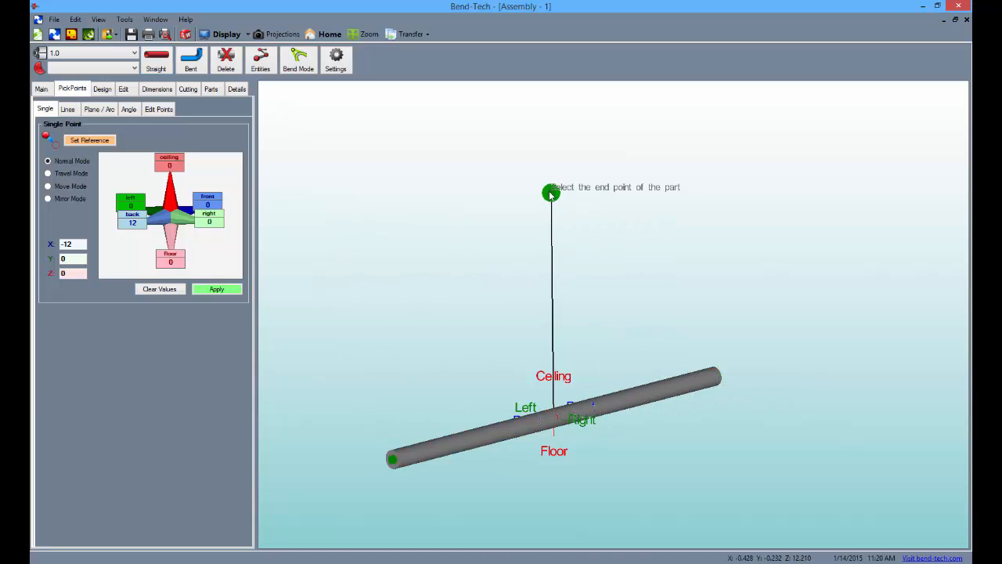
left_click(551, 193)
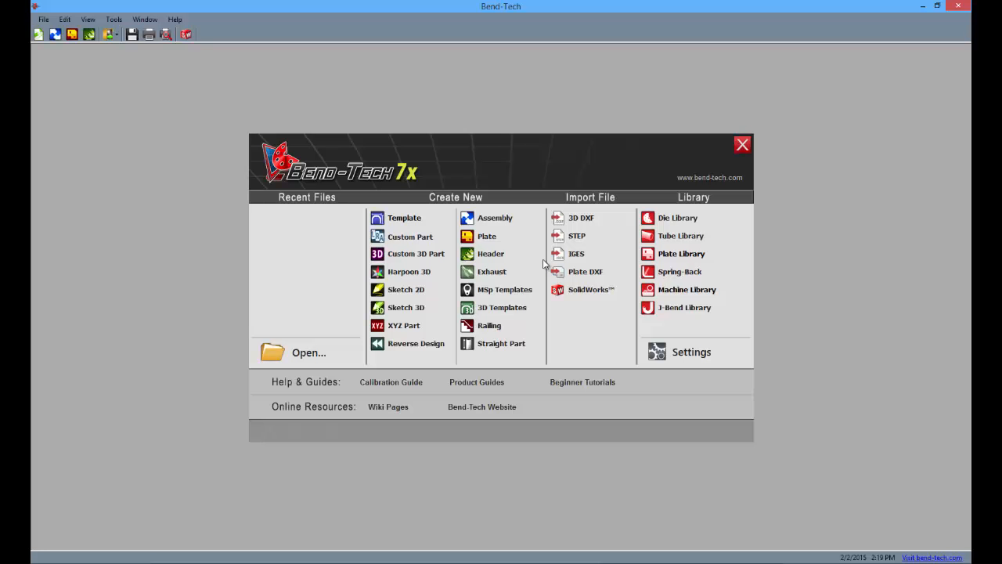
Step: Create a new assembly in a maximized window and set it to use the 1.0 tube and the 2.0 die
left_click(505, 218)
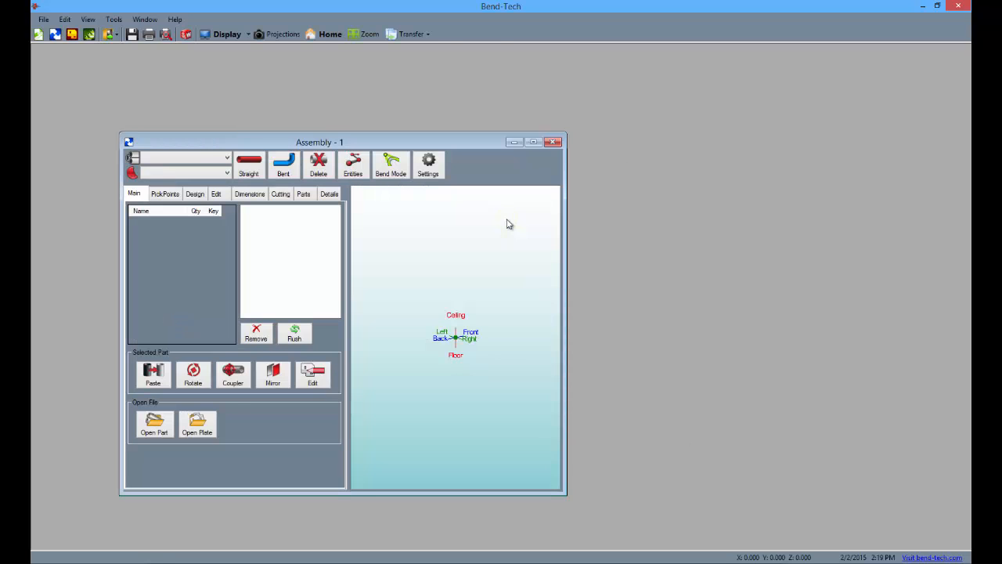
left_click(533, 143)
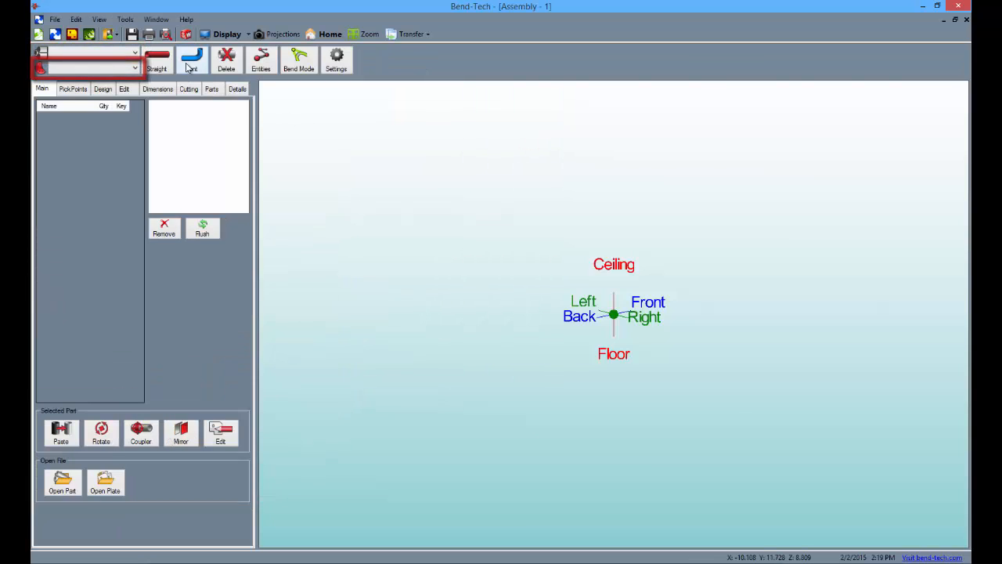
left_click(135, 54)
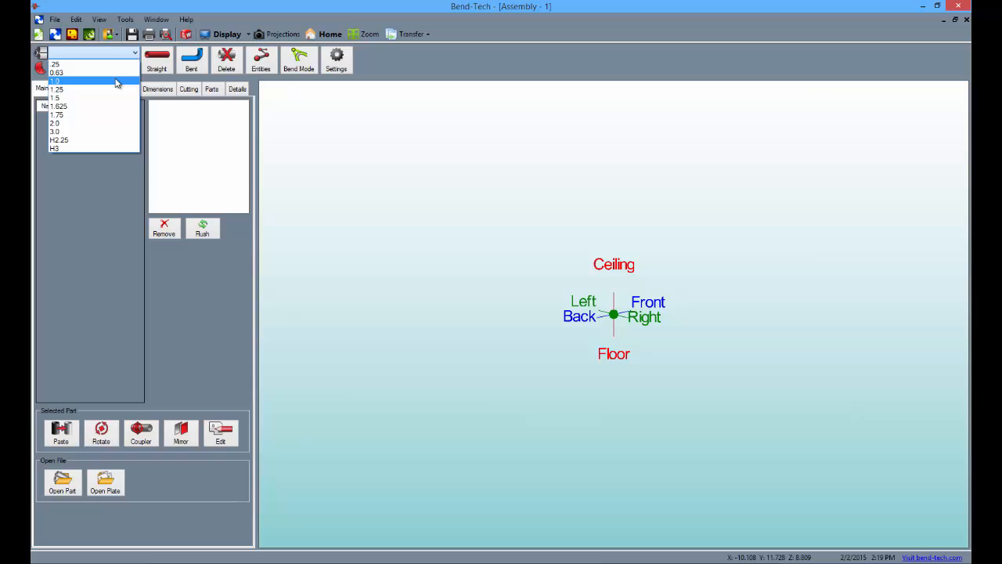
left_click(116, 82)
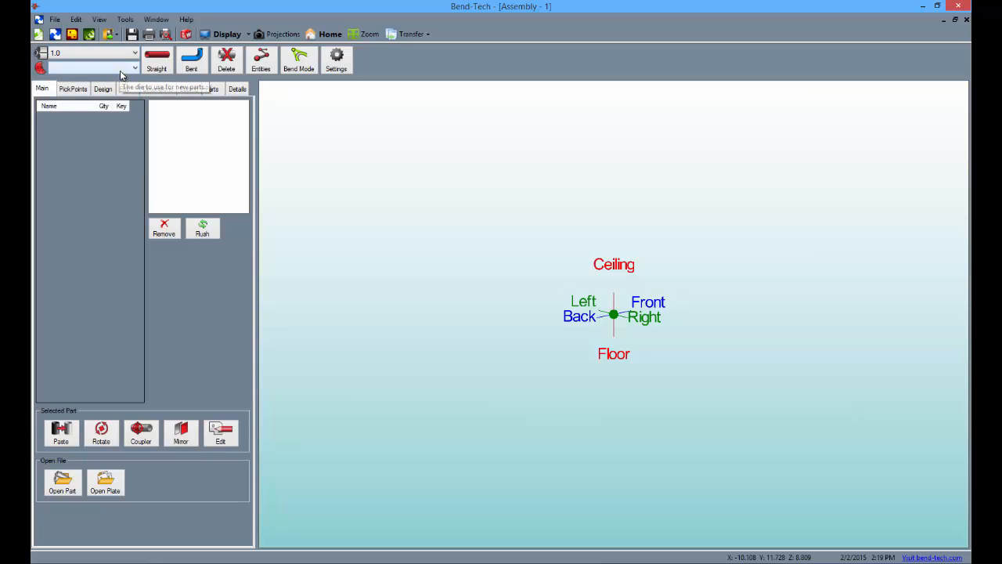
left_click(123, 69)
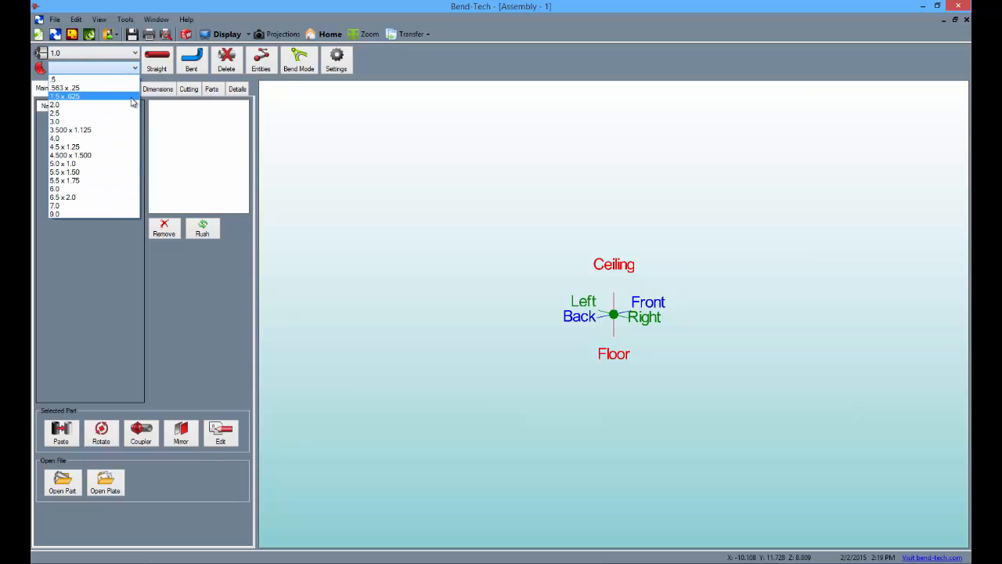
left_click(131, 105)
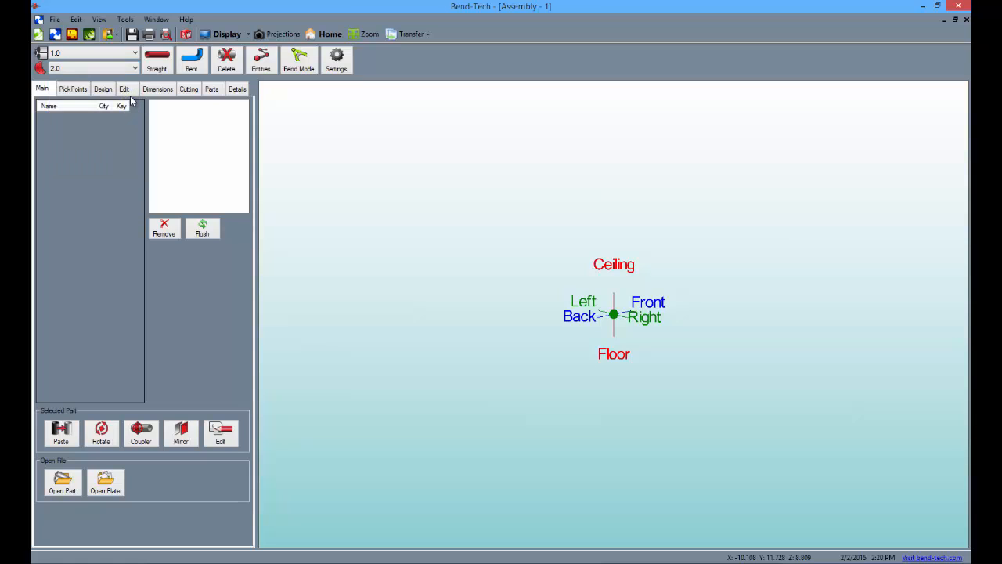
Step: Add a single point 24 toward the ceiling from the origin reference
left_click(73, 89)
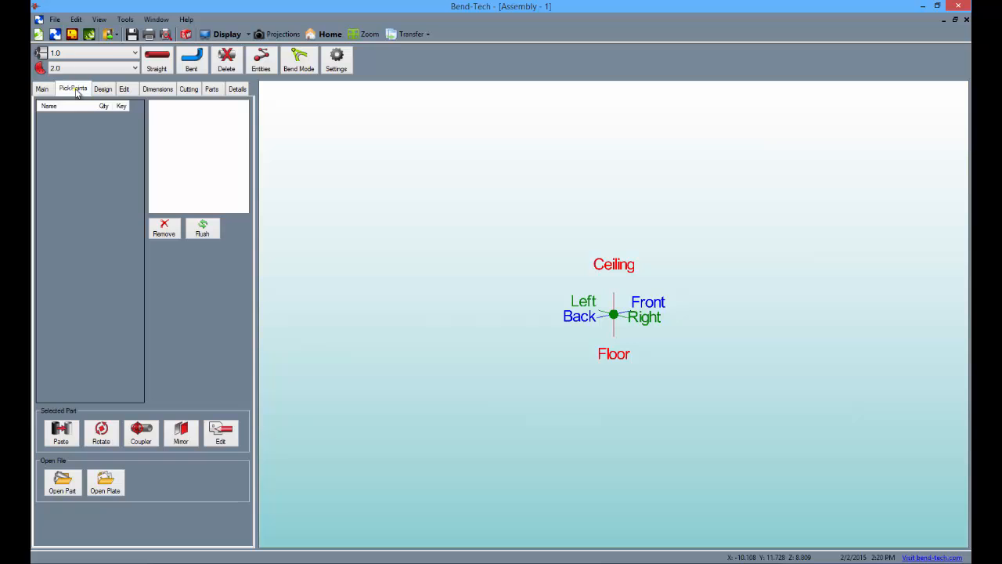
mouse_move(248, 183)
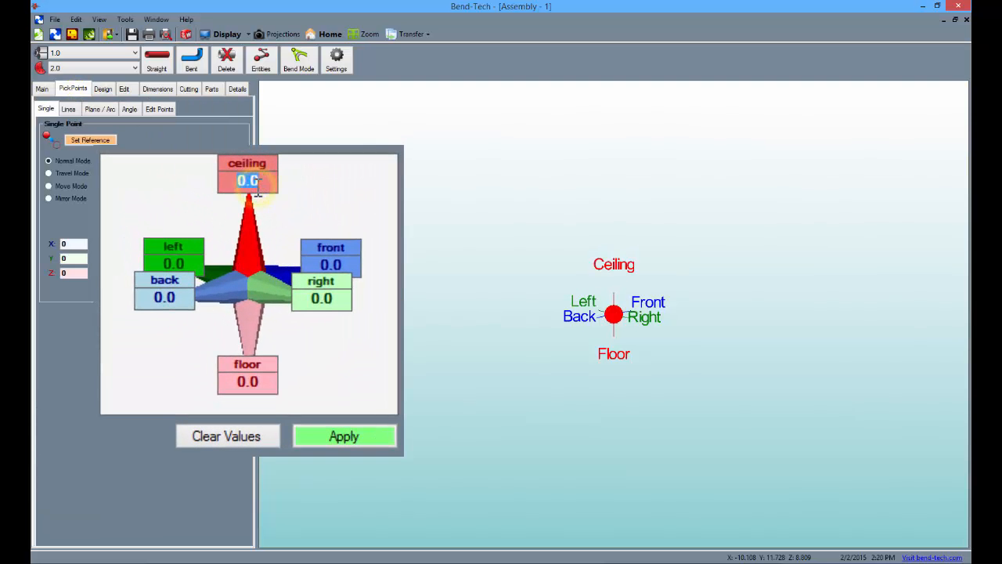
type("24")
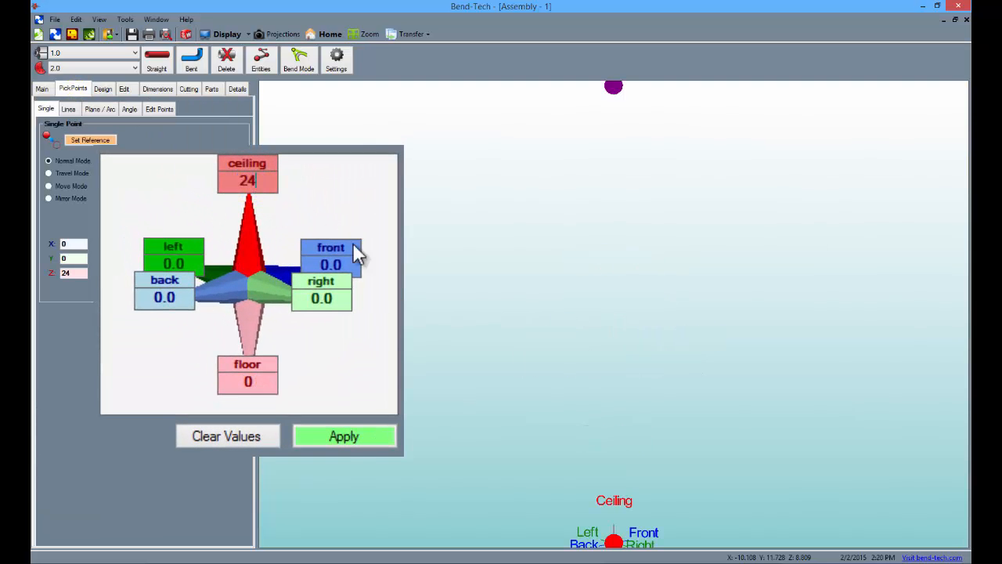
left_click(356, 439)
Step: Add a point 32 toward the ceiling and 12 to the right of the origin reference
double_click(249, 181)
type("32")
double_click(333, 296)
type("12")
left_click(376, 448)
Step: Add a point 24 toward the ceiling and 24 to the right of the origin reference
left_click(265, 179)
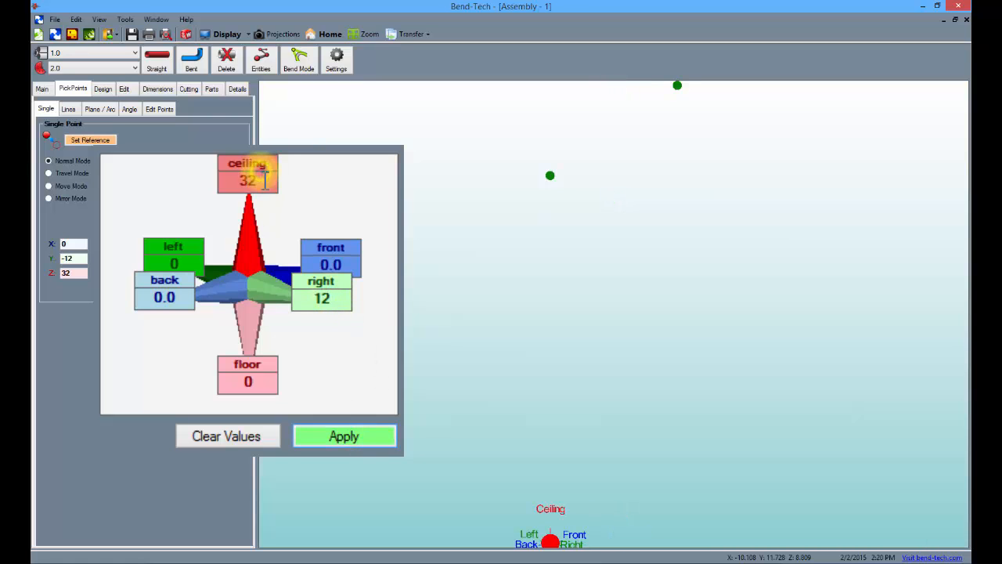
type("24")
double_click(335, 291)
type("24")
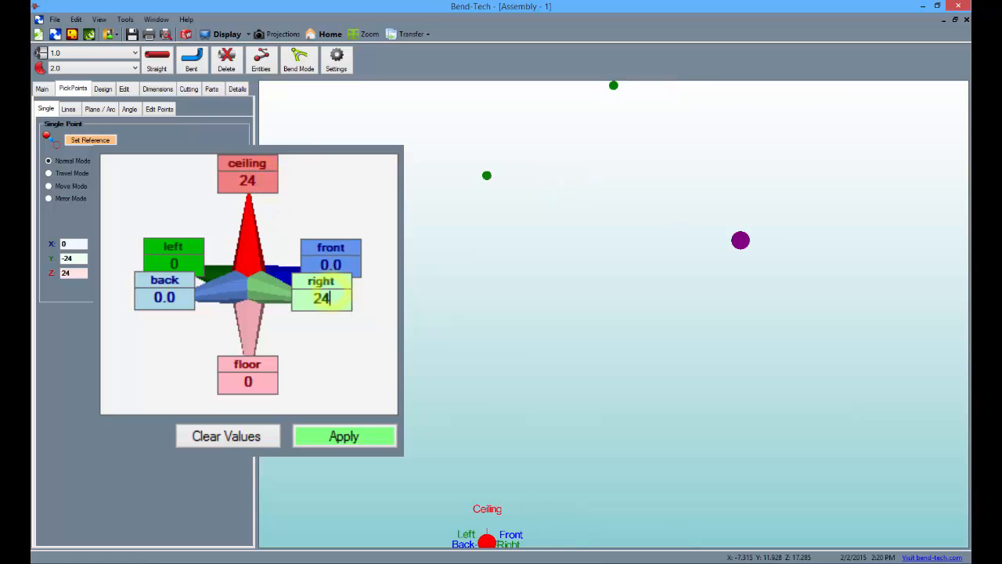
left_click(352, 436)
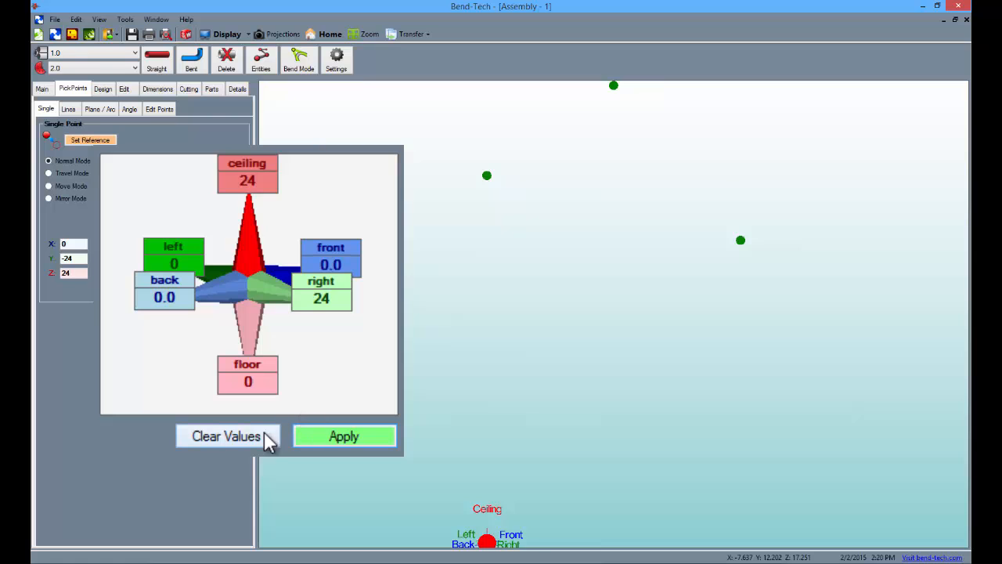
Step: Add a point 24 to the right of the origin reference with the ceiling distance set to 0
double_click(249, 179)
type("0")
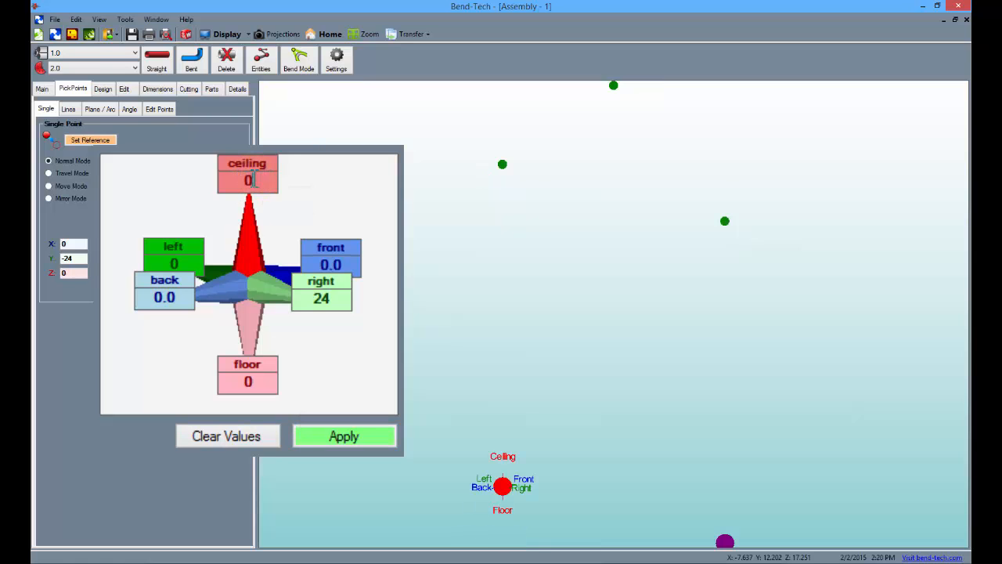
left_click(371, 437)
Step: Create the two sloped straight tubes joining the upper left point, the peak point and the upper right point
right_click_drag(610, 329, 734, 296)
middle_click_drag(710, 303, 557, 352)
scroll(557, 354, "down", 2)
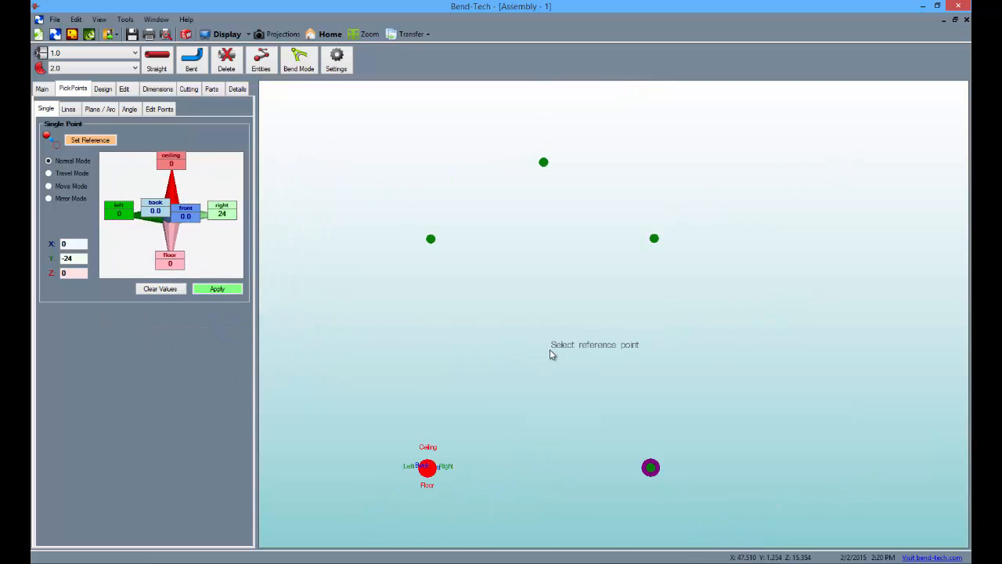
left_click(164, 69)
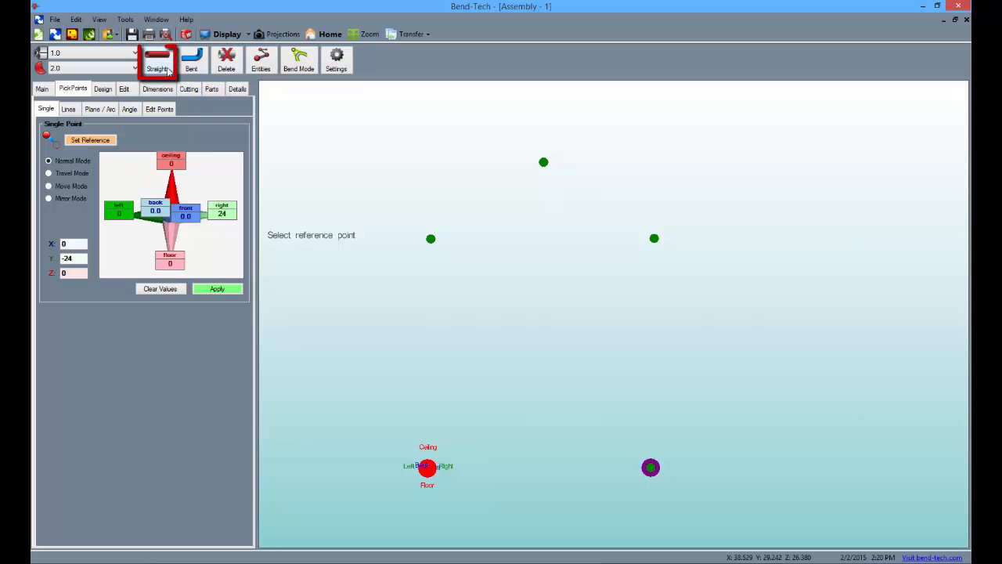
left_click(431, 239)
left_click(542, 161)
left_click(543, 161)
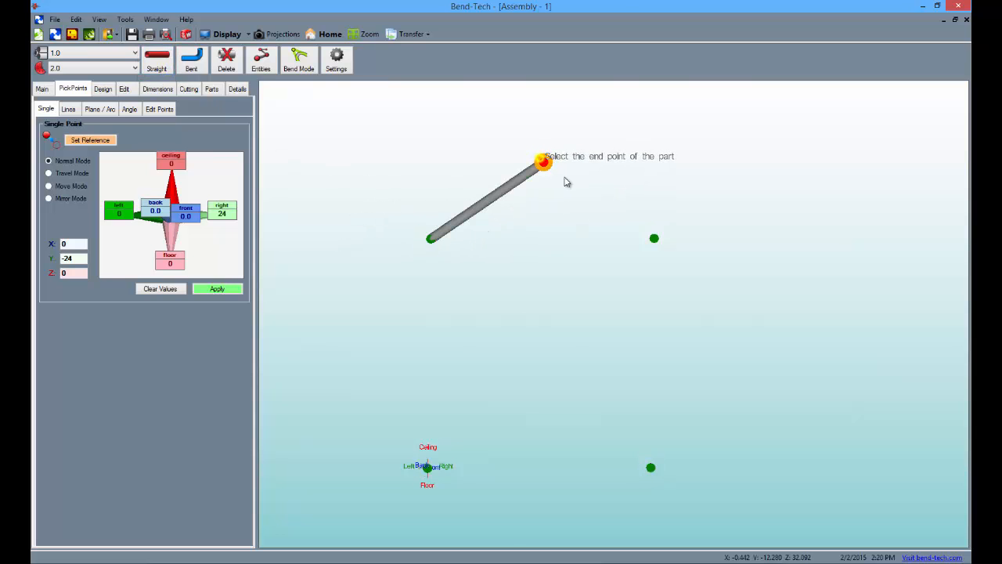
left_click(653, 238)
Step: Create the right upright, the bottom tube and the left upright as straight tubes to close the five-sided frame
left_click(653, 238)
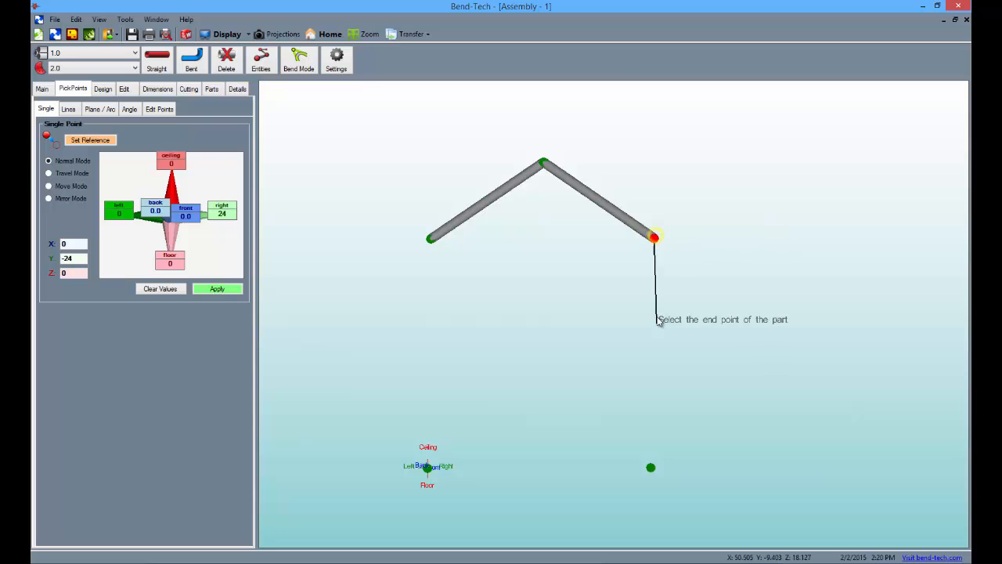
left_click(651, 467)
left_click(650, 468)
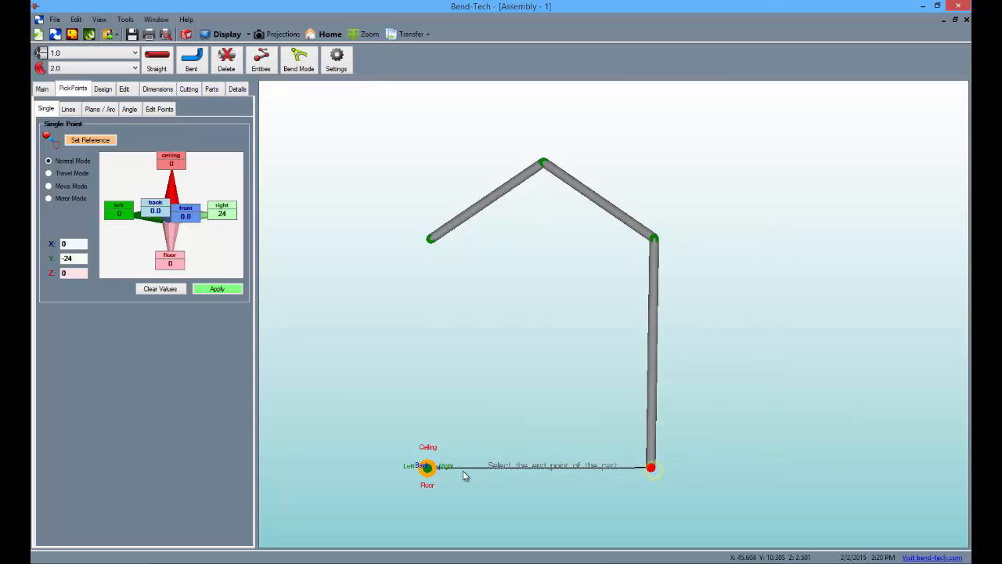
left_click(425, 467)
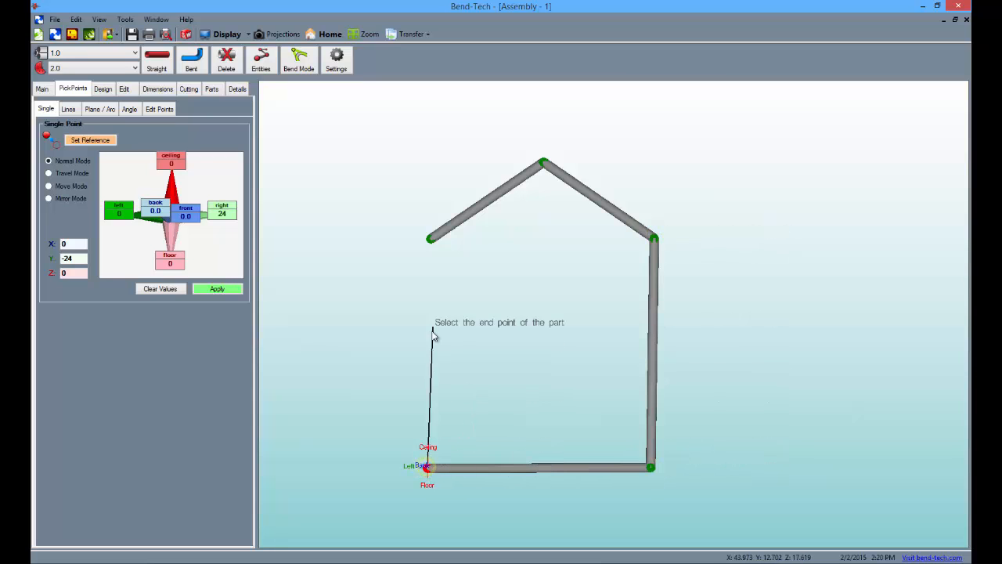
left_click(430, 239)
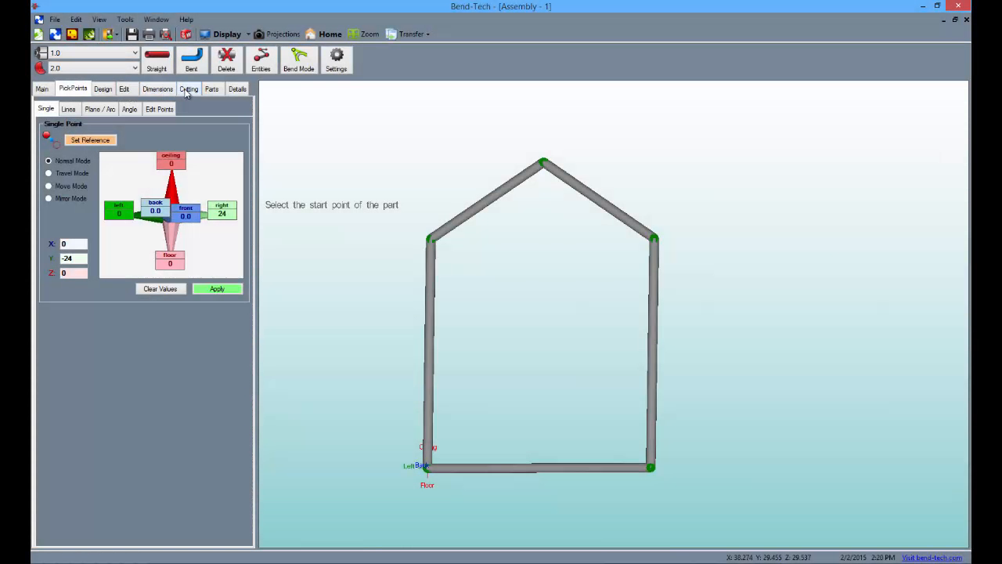
Step: Auto-miter the upper left, peak and upper right joints of the tube frame
left_click(188, 90)
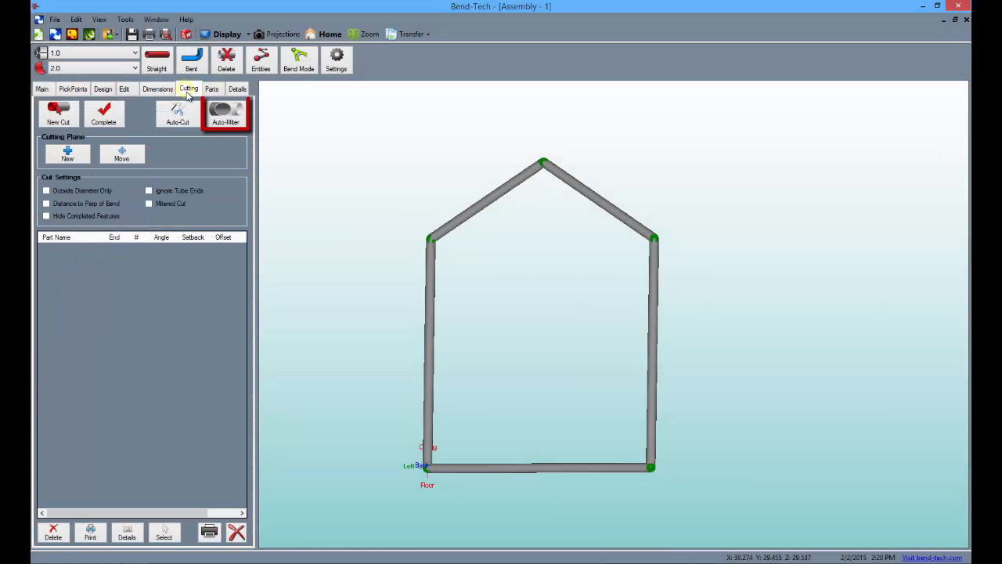
left_click(224, 117)
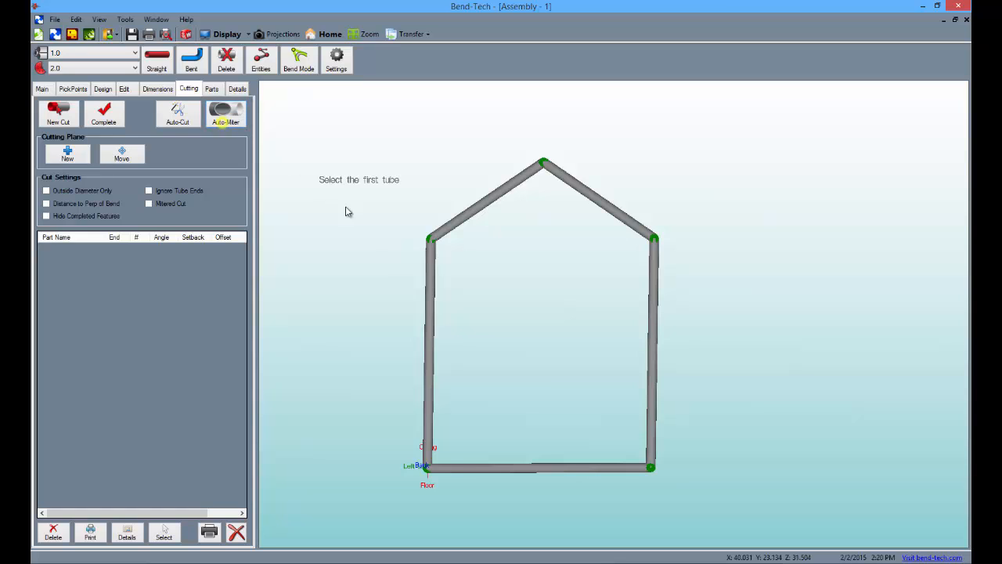
left_click(424, 258)
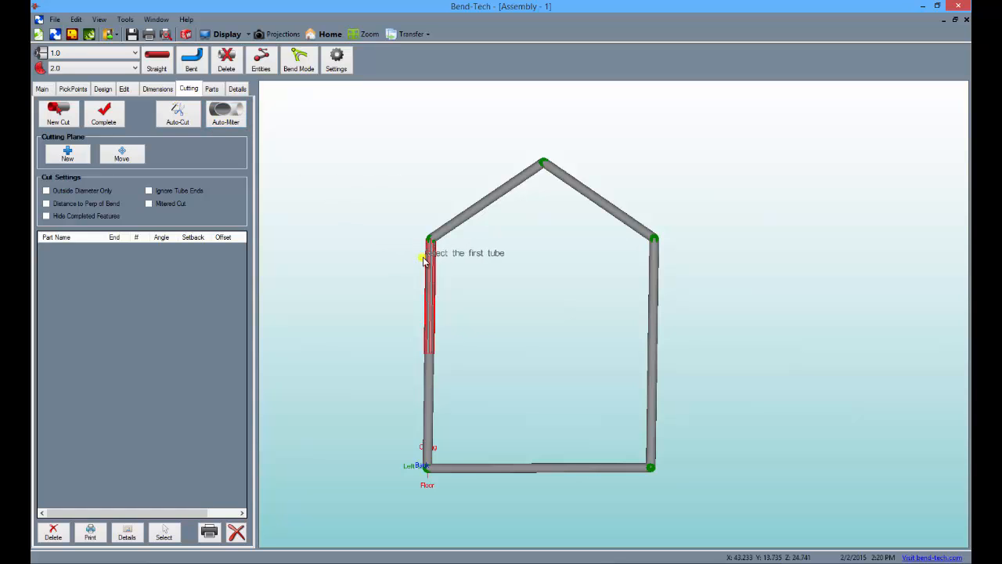
left_click(443, 237)
left_click(523, 189)
left_click(555, 179)
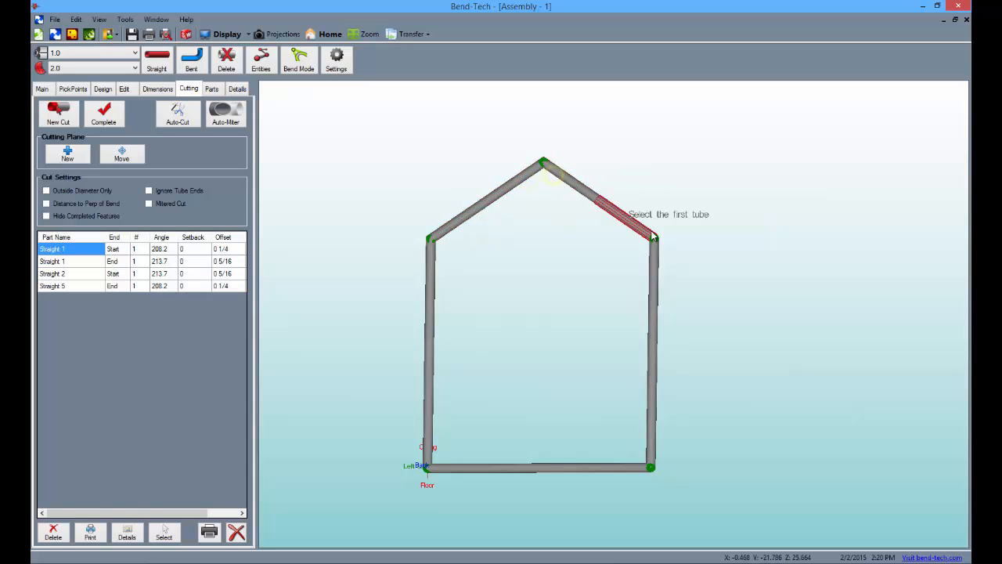
left_click(661, 266)
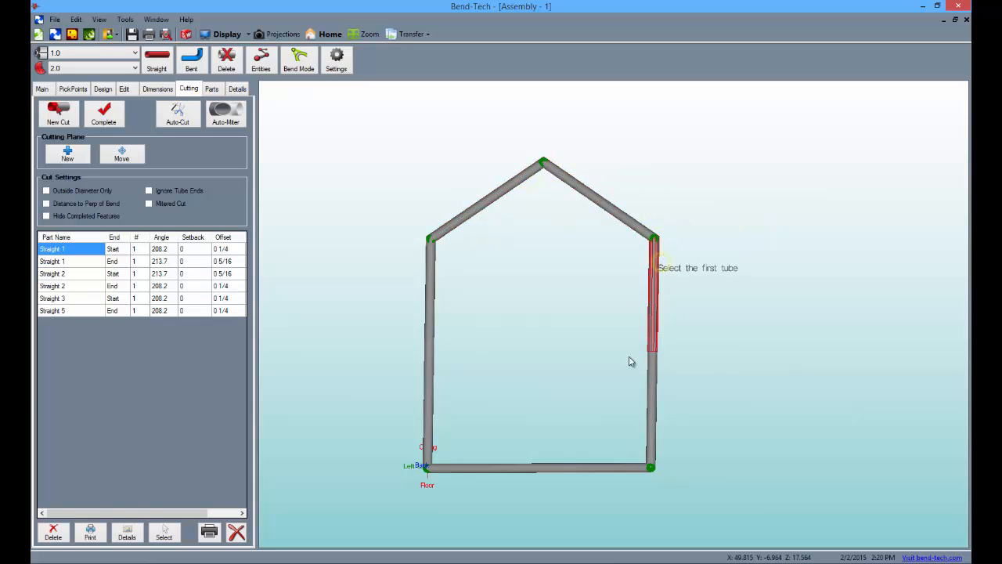
Step: Auto-miter the two bottom corner joints between the uprights and the bottom tube
left_click(651, 436)
left_click(632, 468)
left_click(442, 468)
left_click(423, 444)
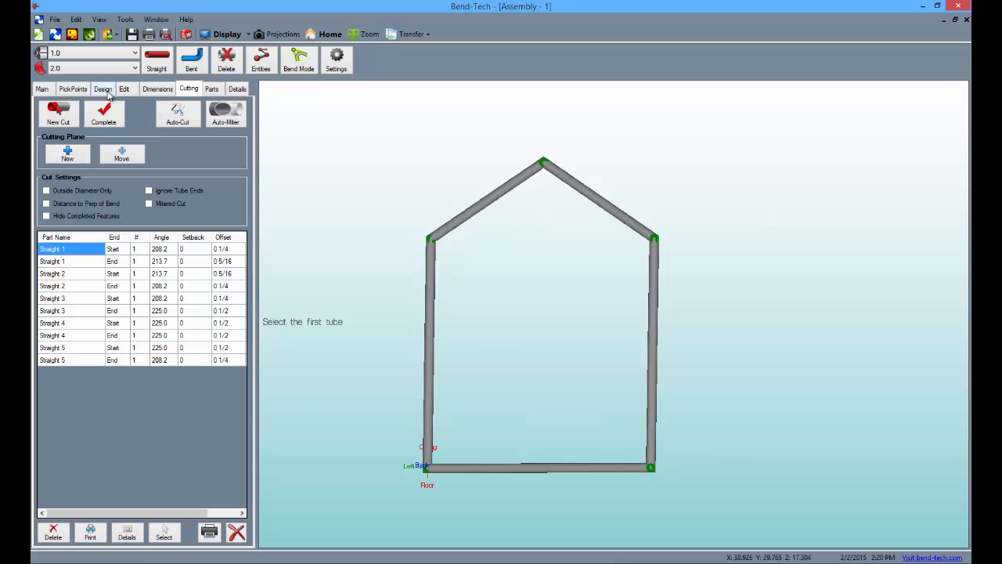
Step: Define a panel from the five frame tubes, selecting them in sequence from the left upright over the peak to the bottom tube
left_click(104, 89)
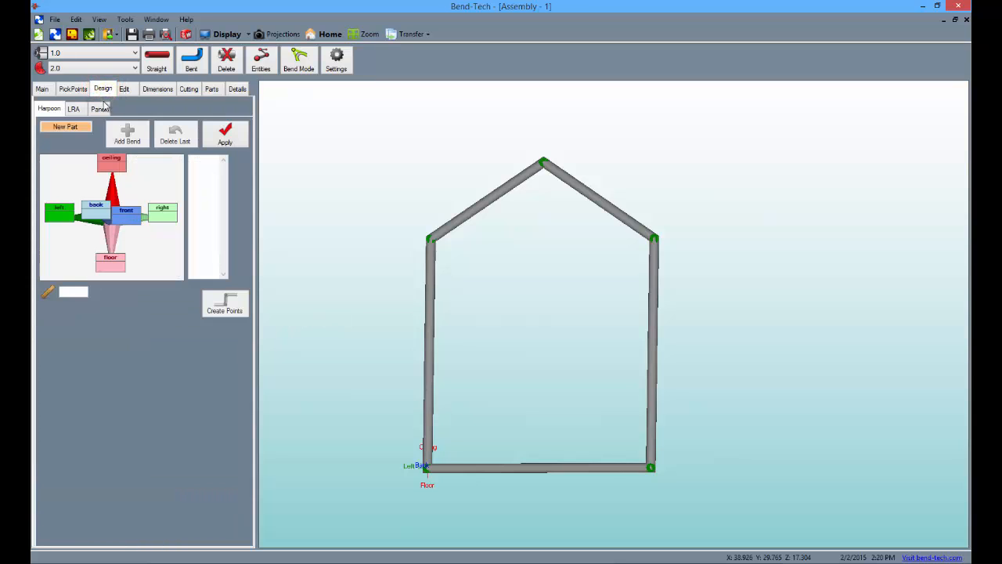
left_click(99, 108)
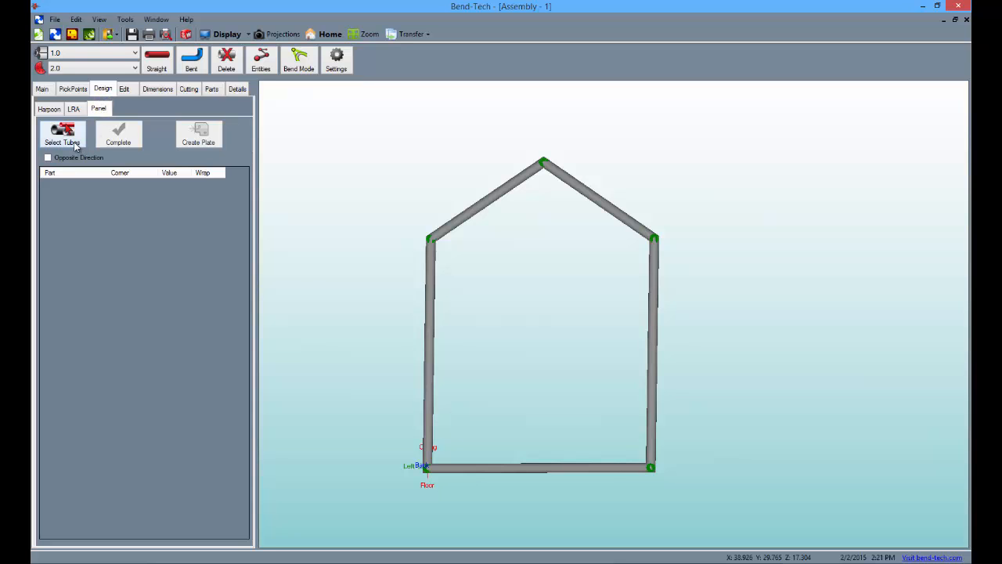
left_click(75, 146)
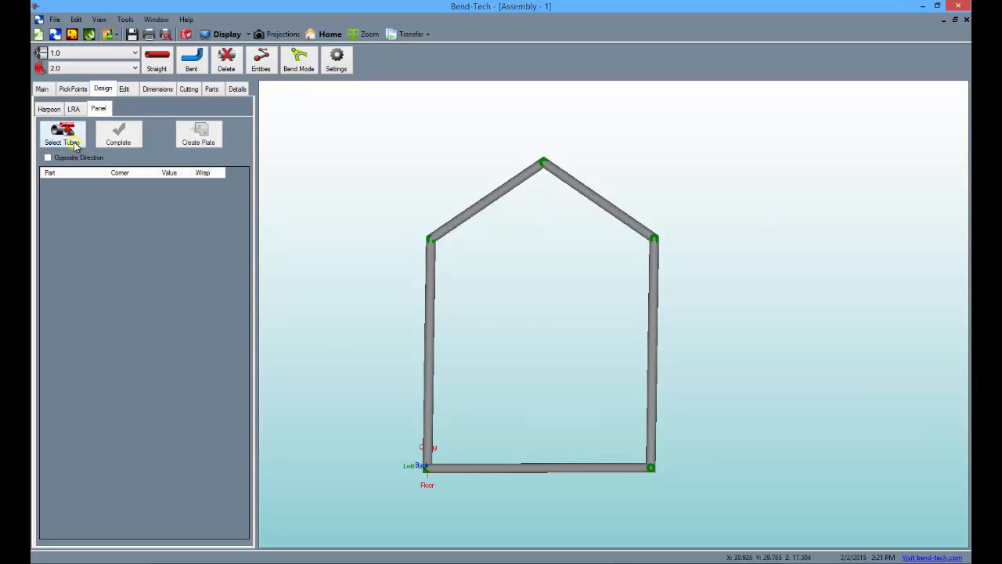
left_click(429, 276)
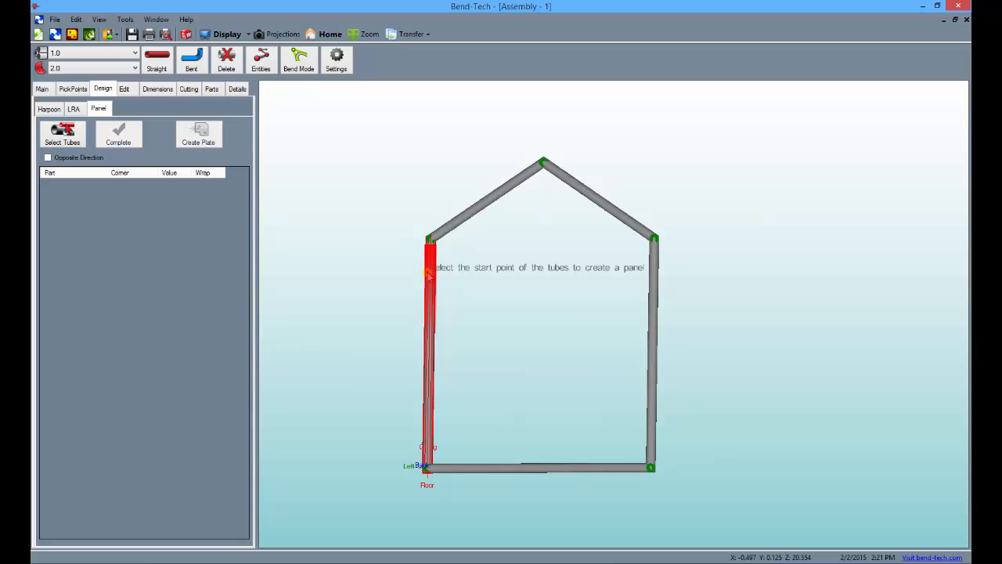
left_click(522, 183)
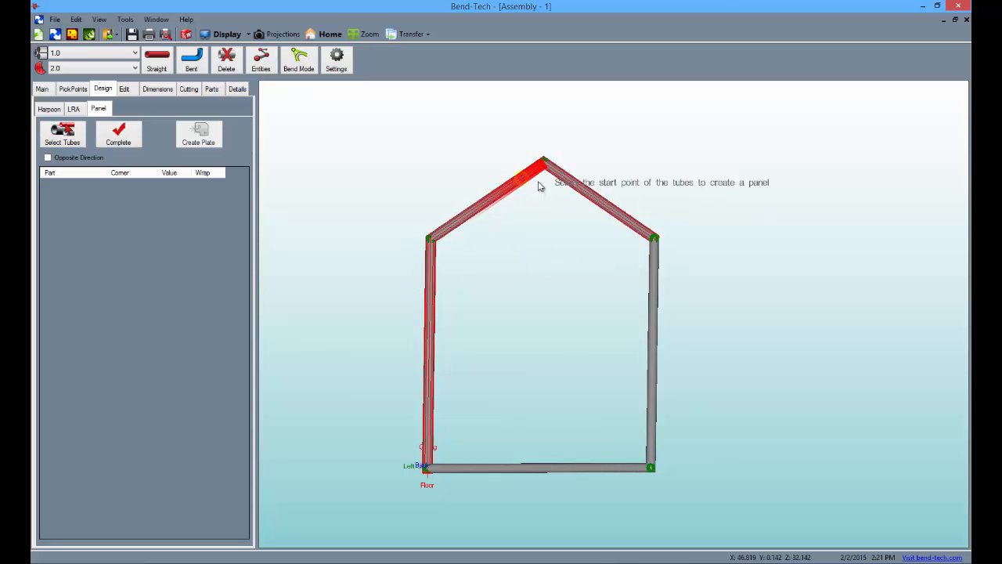
left_click(641, 227)
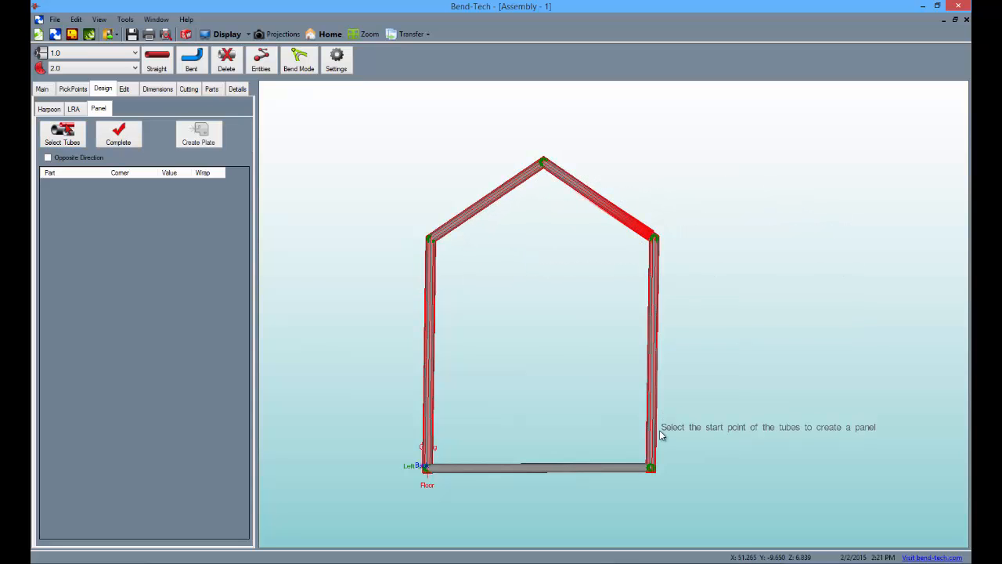
left_click(650, 438)
left_click(434, 464)
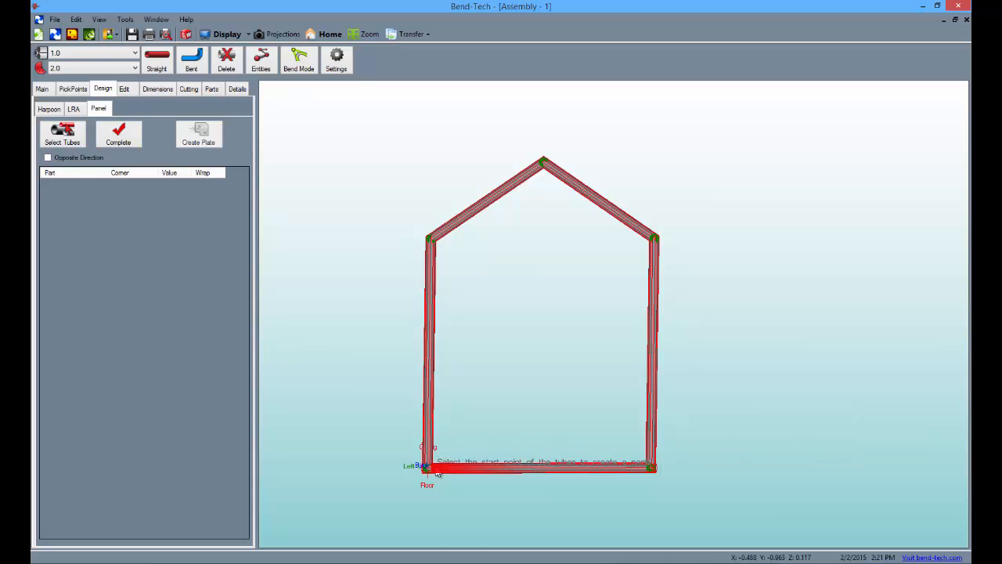
left_click(119, 134)
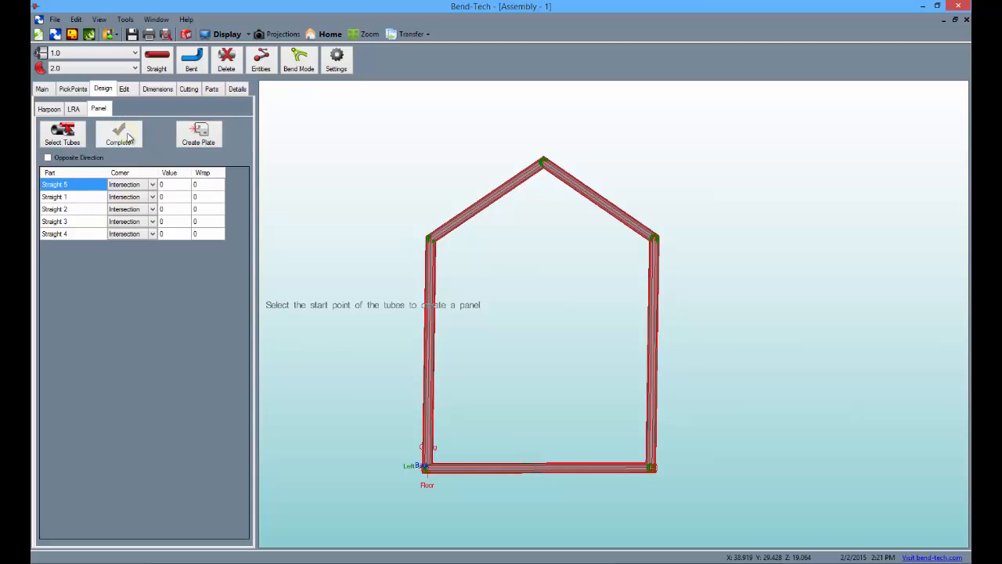
Step: Create the panel plate as Plate 1 with the .25 material and inspect it on the frame
left_click(205, 139)
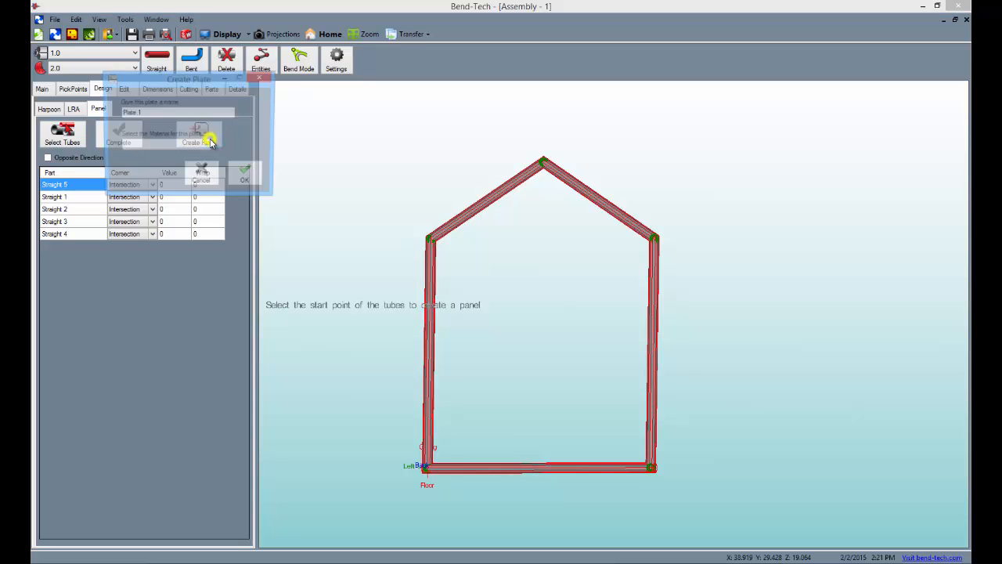
left_click(205, 142)
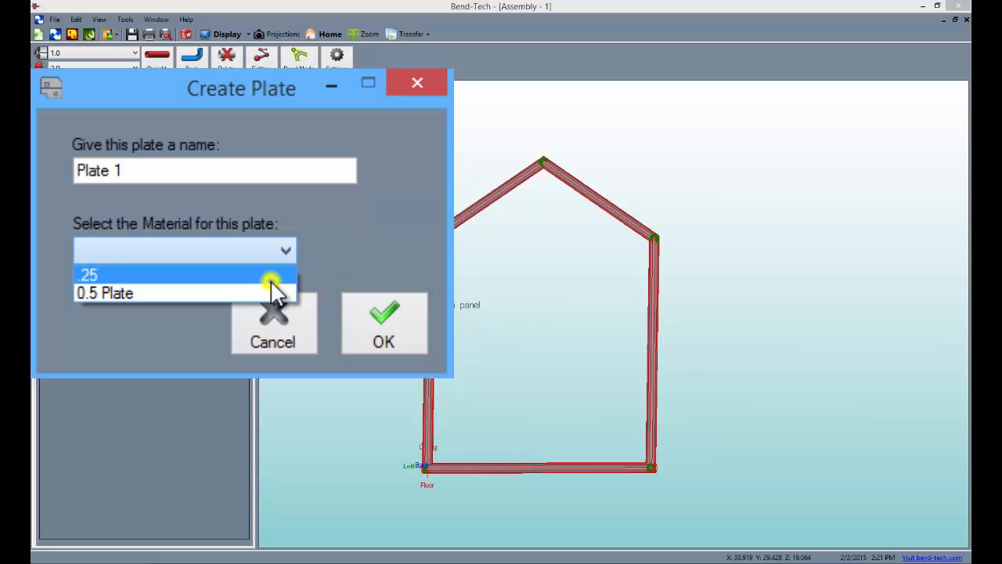
left_click(273, 277)
left_click(406, 341)
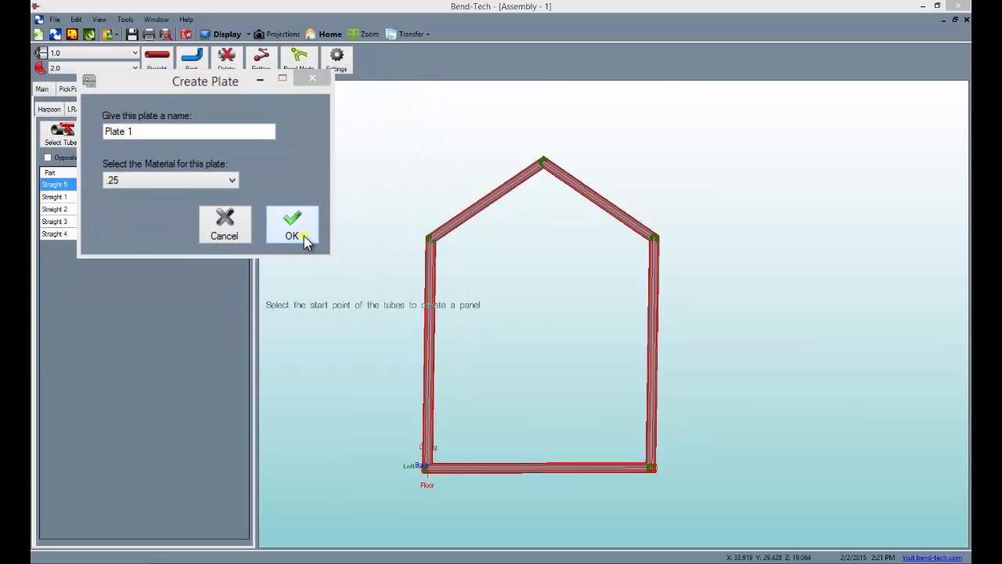
left_click_drag(462, 297, 557, 257)
left_click_drag(562, 360, 567, 174)
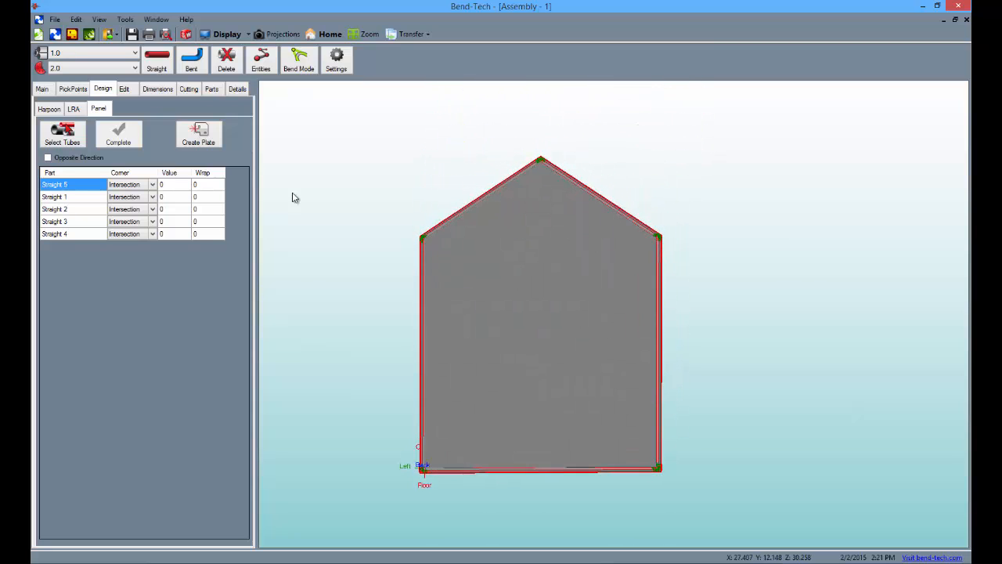
Step: Set the plate's wrap to 180 around all five tubes, Straight 1 to Straight 5, and apply it to the plate
left_click(202, 185)
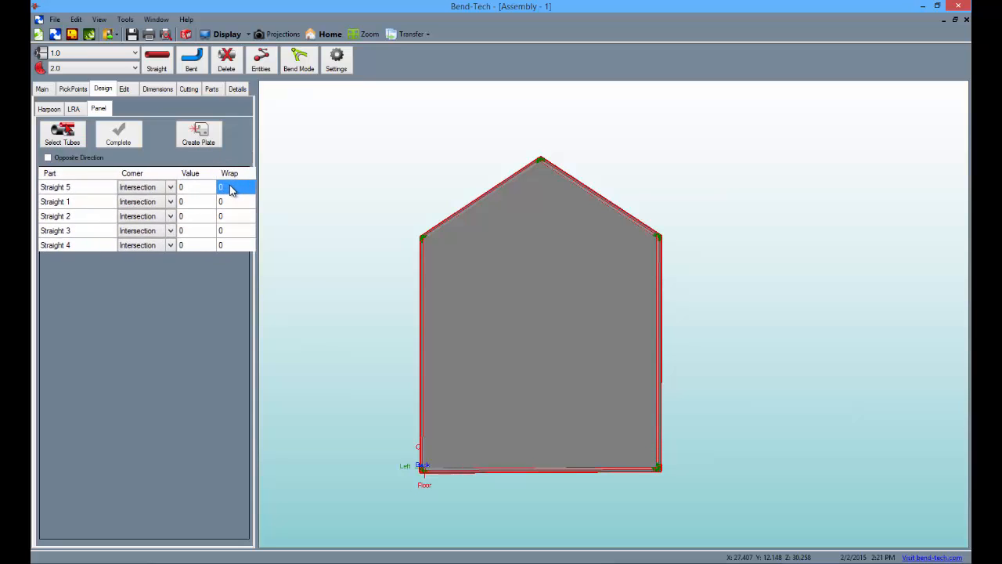
type("180")
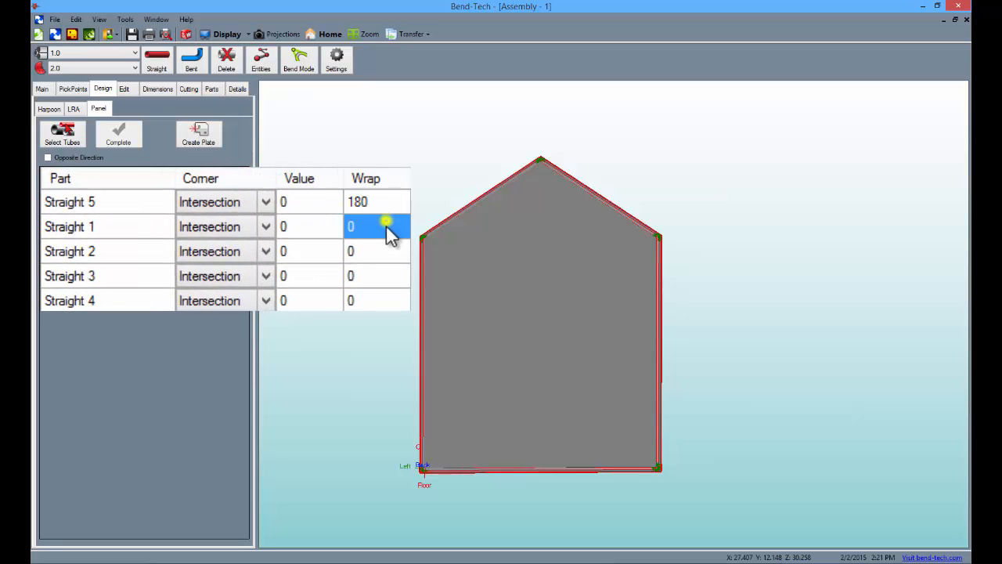
type("18")
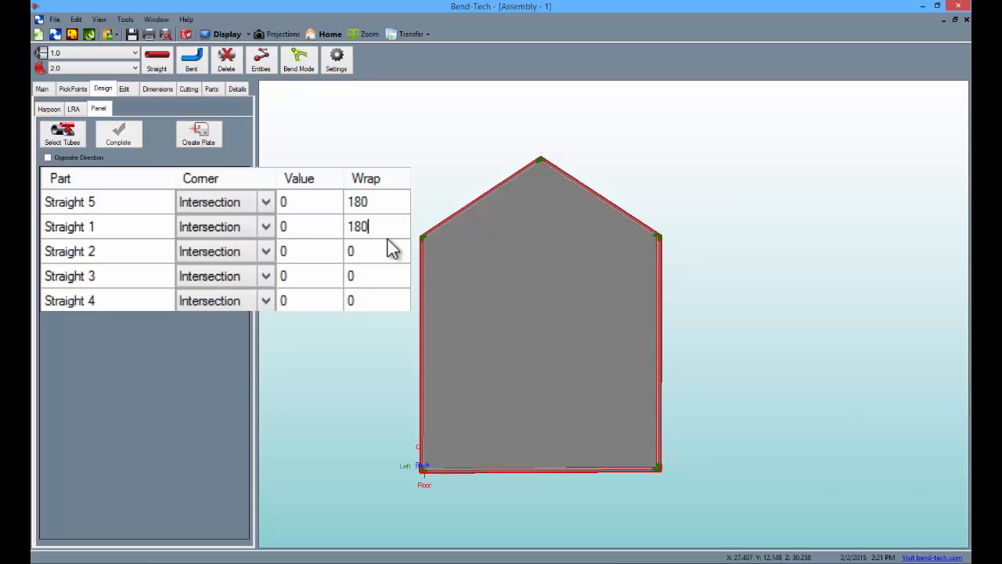
left_click(378, 261)
type("180")
left_click(380, 280)
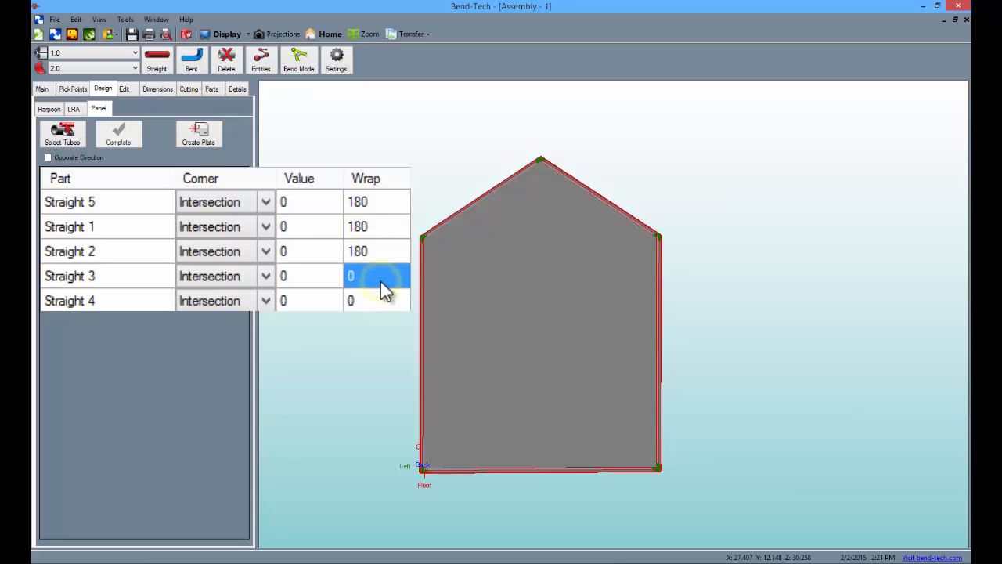
type("180")
left_click(373, 302)
type("180")
left_click(213, 137)
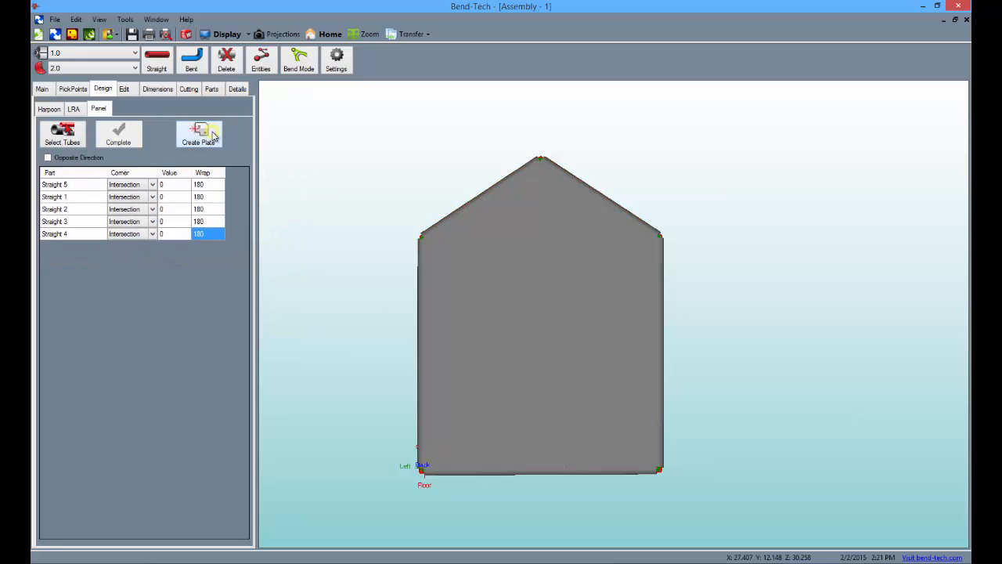
left_click_drag(409, 300, 666, 340)
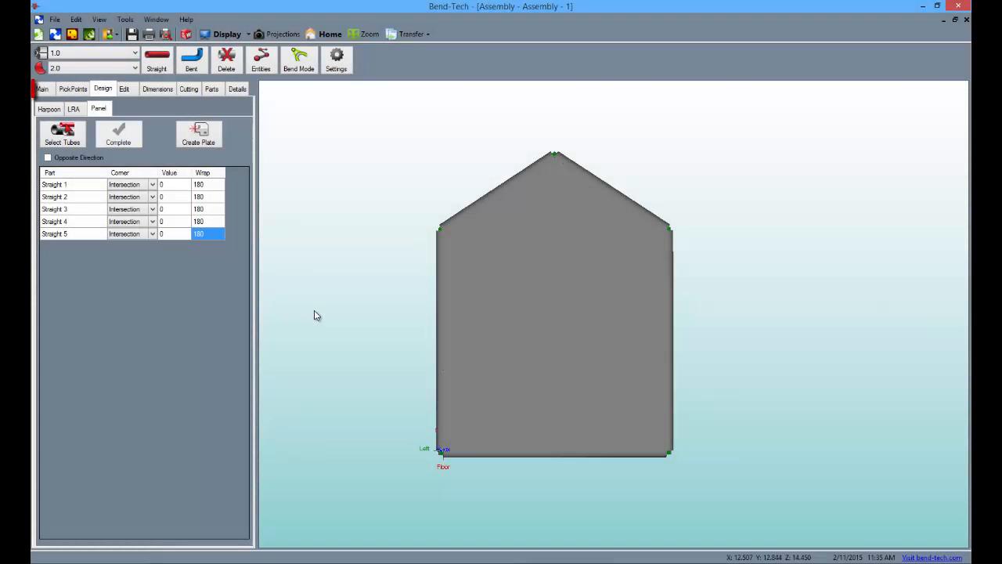
Step: Open Plate 1 from the assembly's part list for editing
left_click(43, 88)
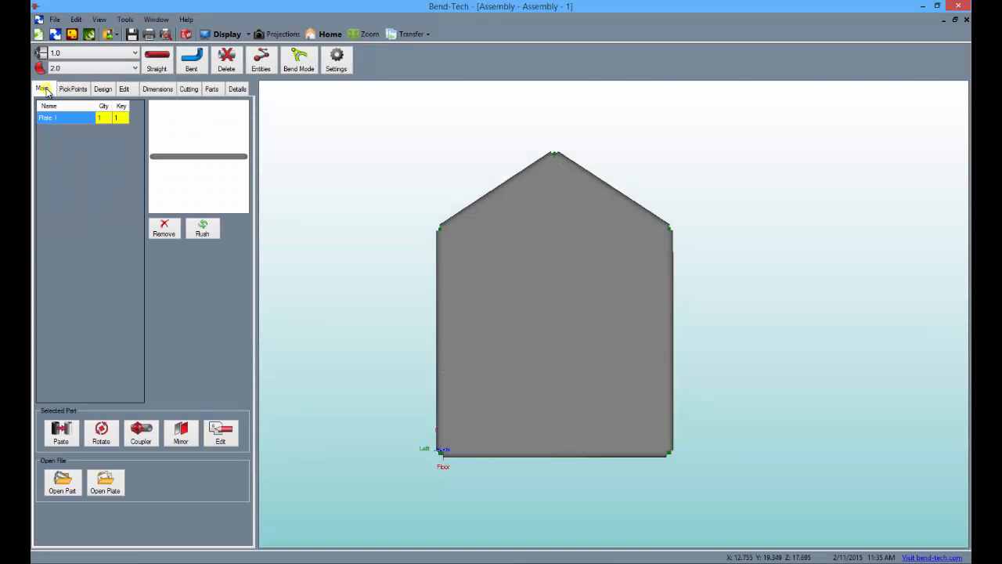
left_click(66, 122)
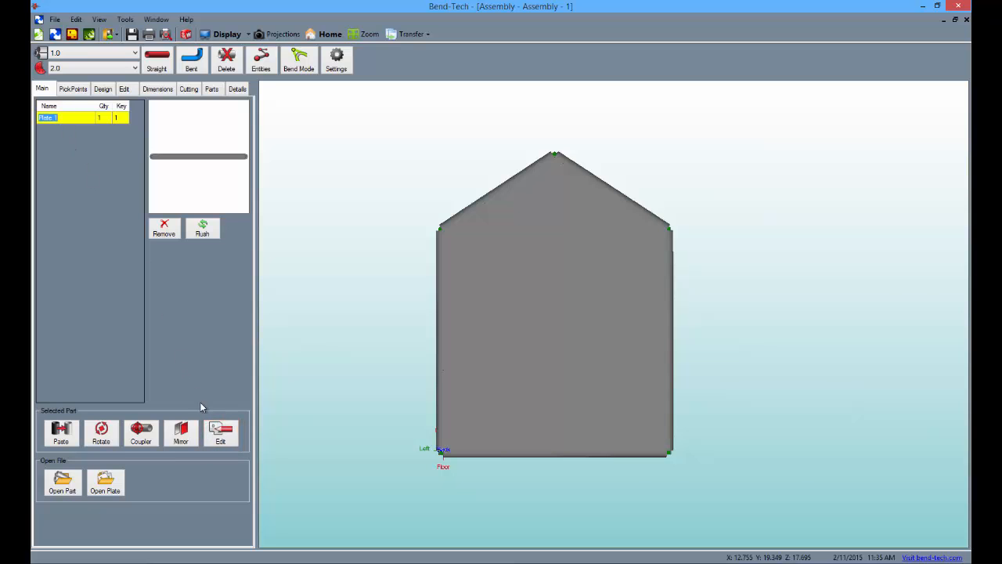
left_click(224, 442)
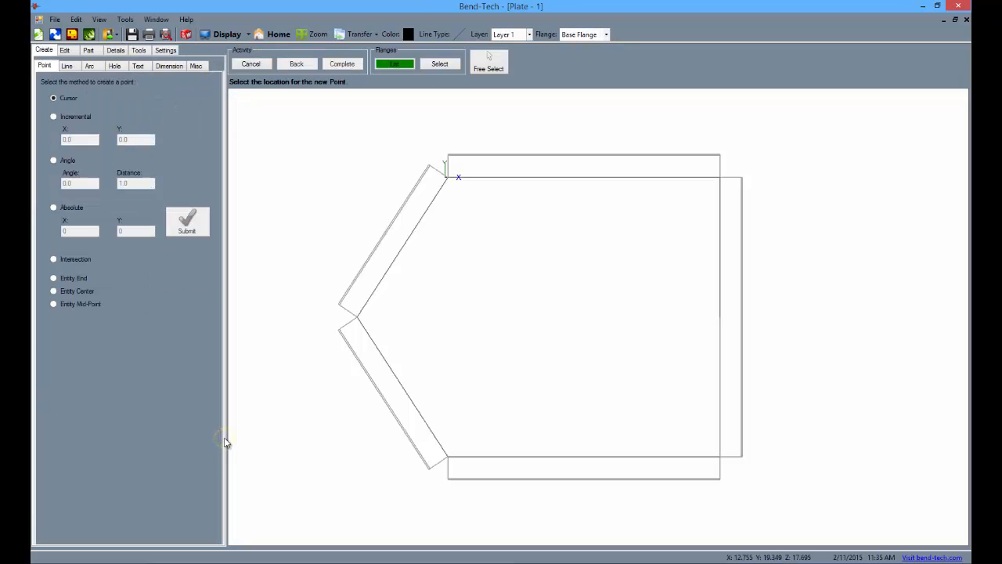
Step: Inspect the wrapped flanges of the plate in the shaded display and return to the flat line view
left_click(228, 36)
left_click(228, 36)
left_click(228, 36)
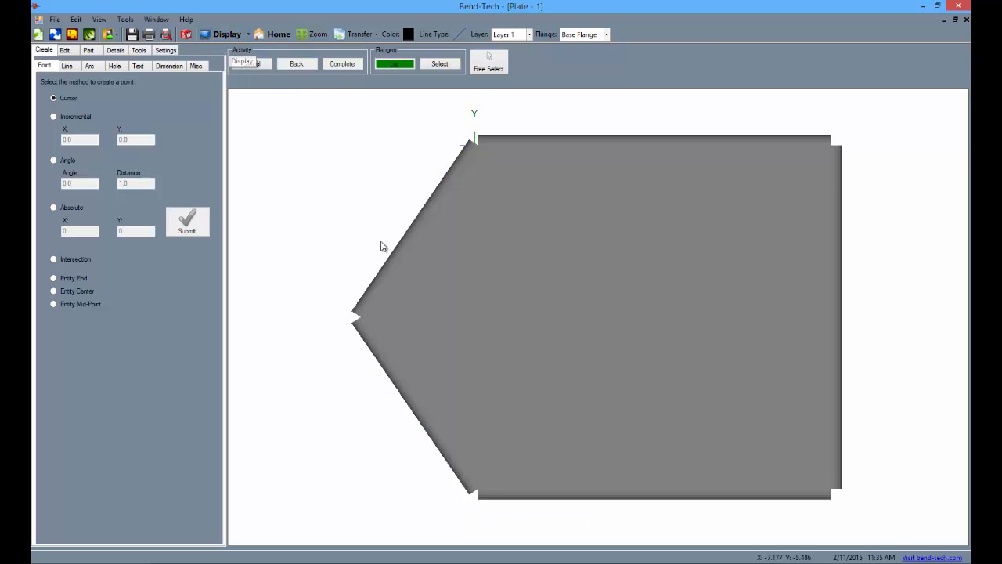
left_click_drag(410, 309, 434, 311)
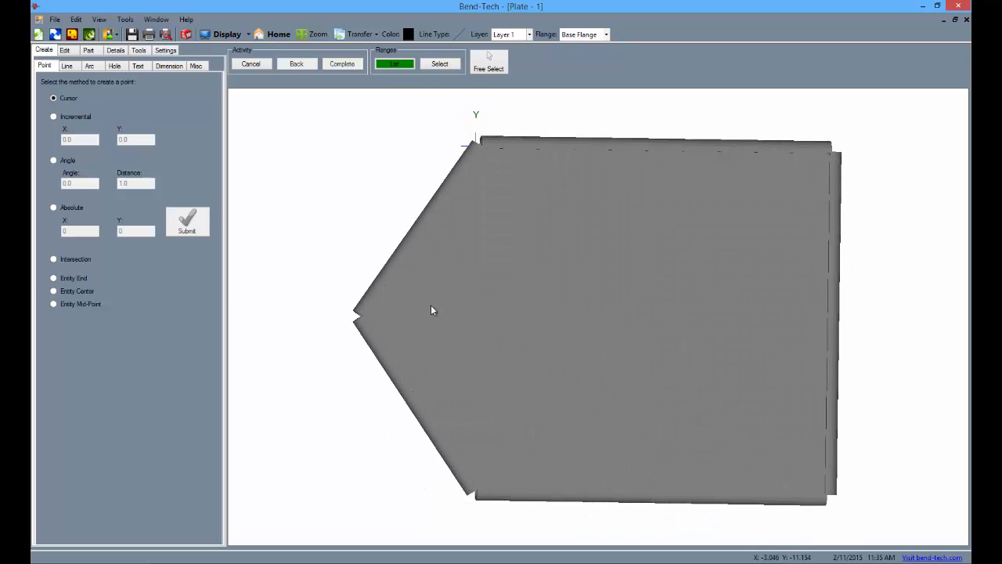
left_click(280, 34)
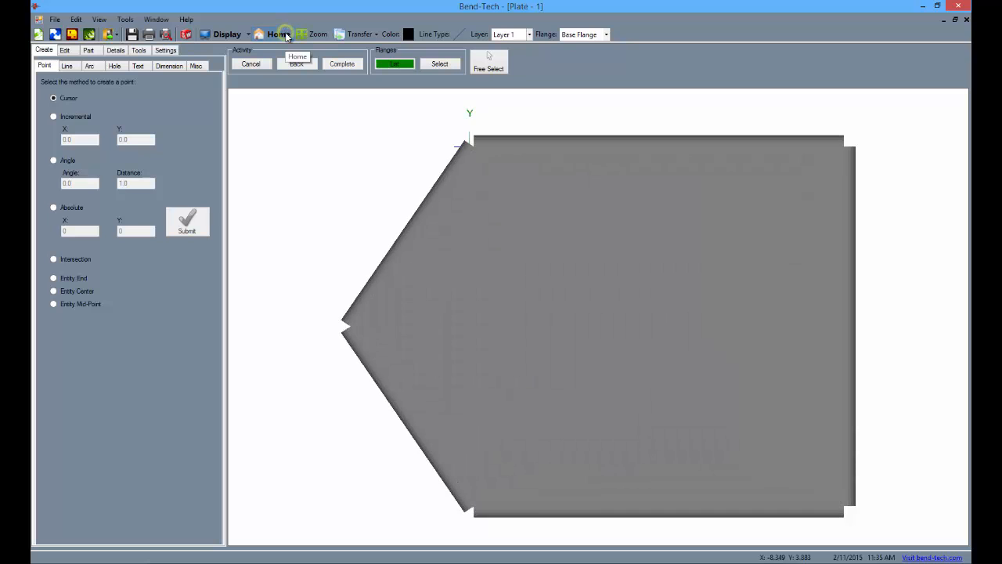
left_click(234, 35)
left_click(233, 35)
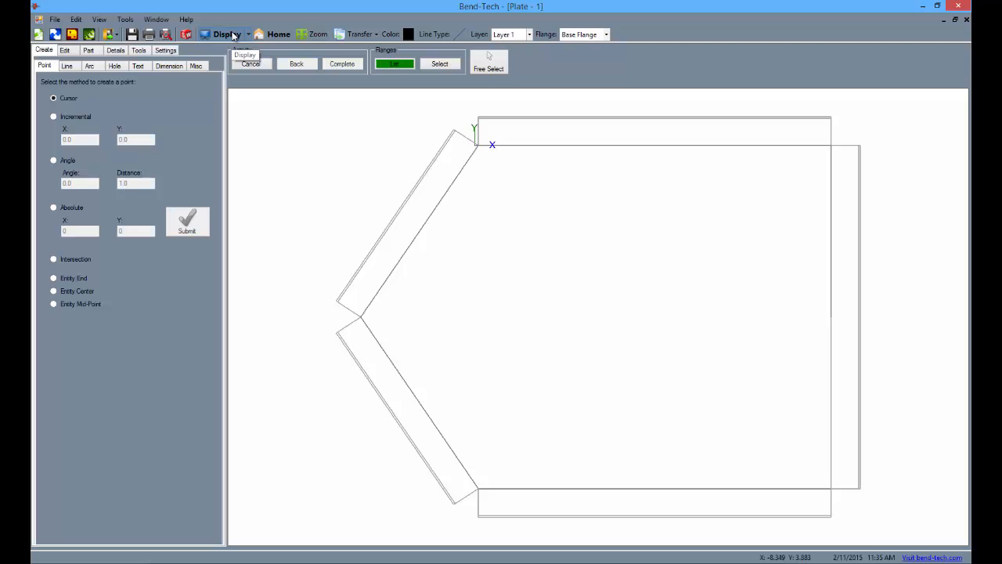
Step: Create an incremental point at X 0.0, Y 12 from the lower right corner of the base flange
left_click(53, 118)
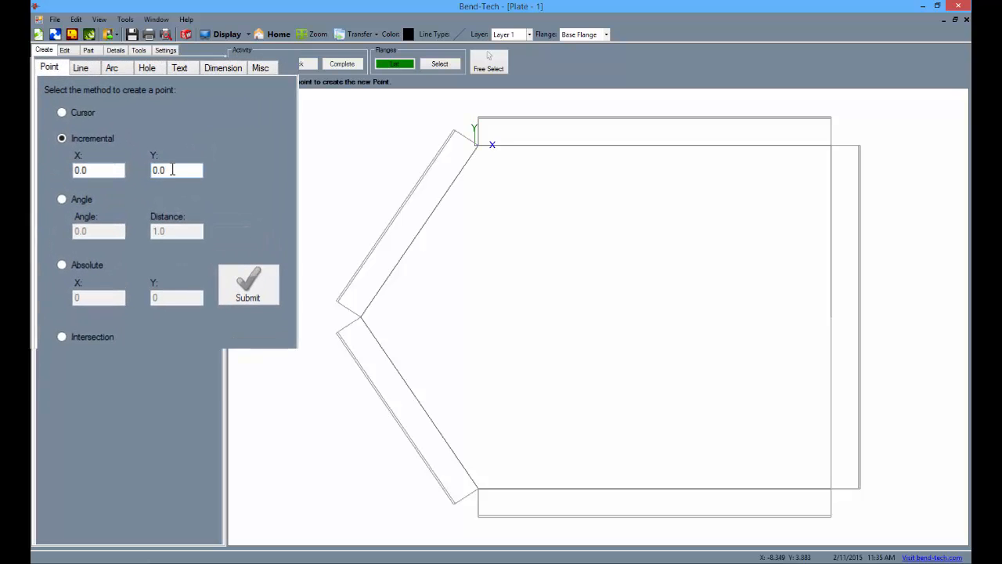
left_click(132, 138)
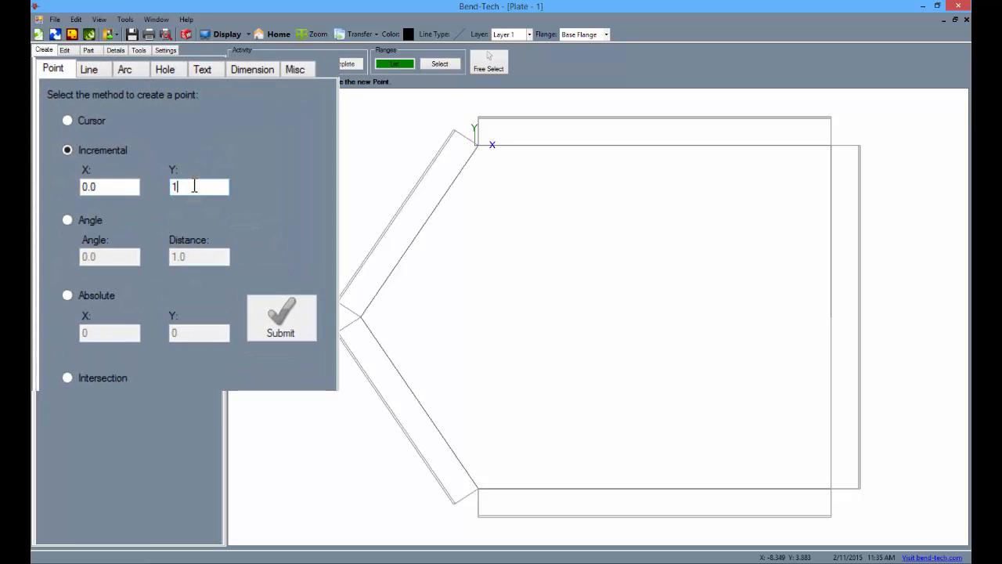
left_click(833, 490)
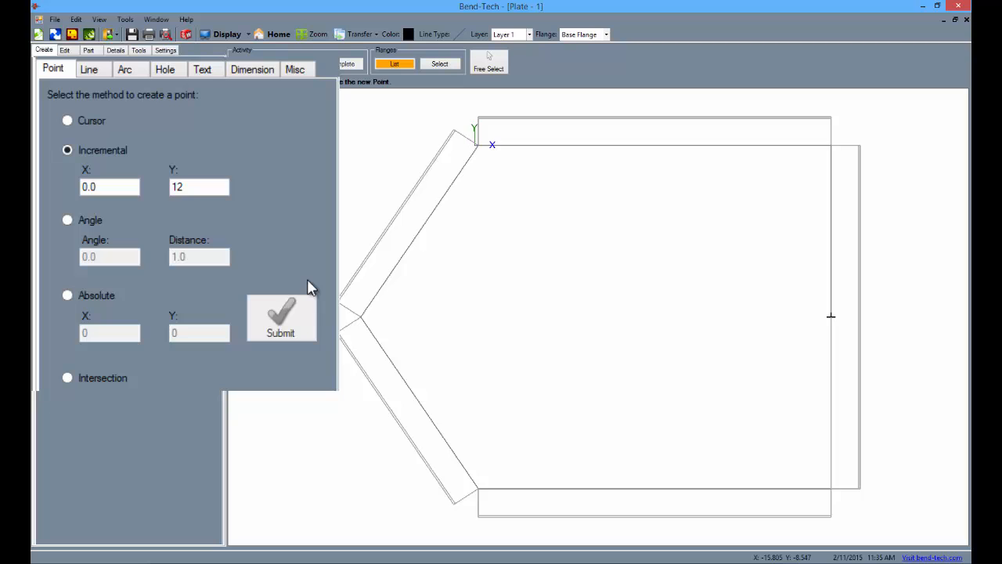
Step: Create an incremental point at X -24, Y 0 from the point midway along the base flange's right edge
double_click(206, 186)
double_click(122, 187)
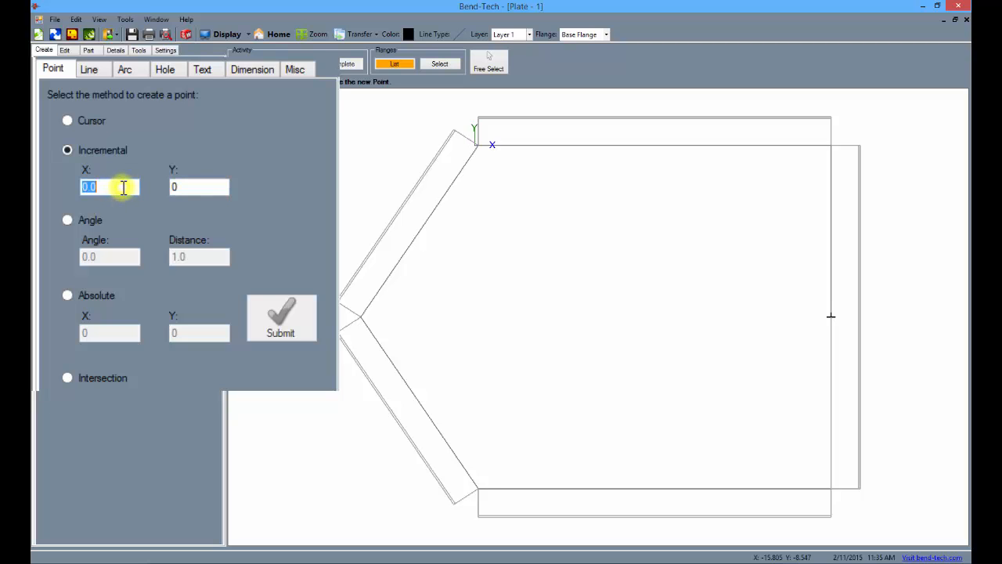
type("-24")
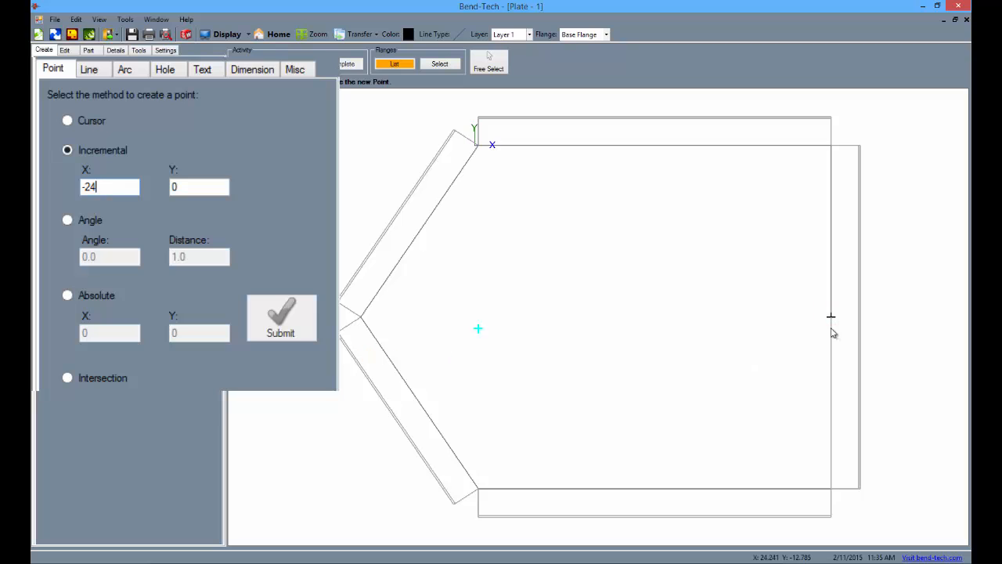
left_click(831, 317)
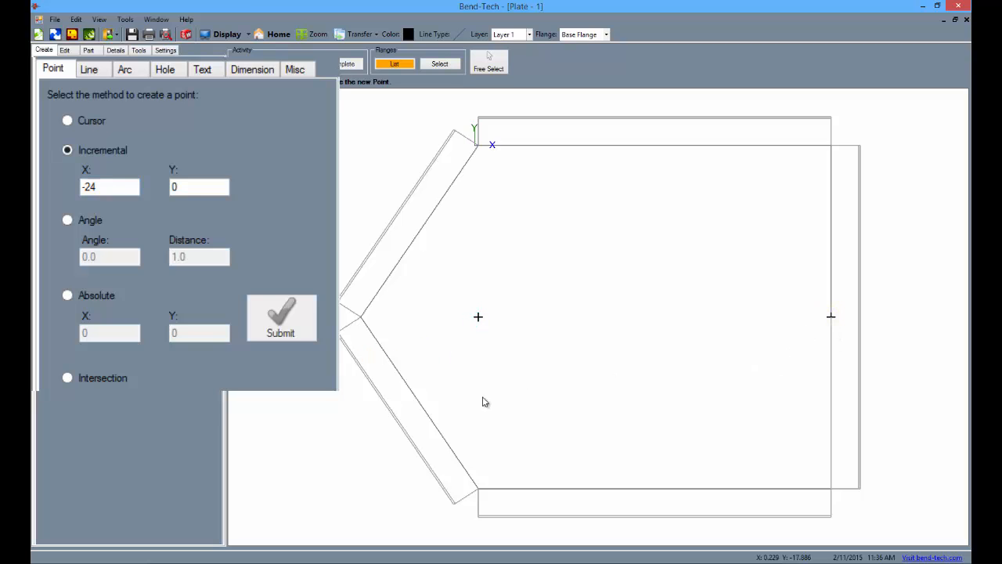
Step: Create two incremental points offset X 1, Y 1 and X -1, Y 1 from the point inside the plate near its peak
double_click(116, 185)
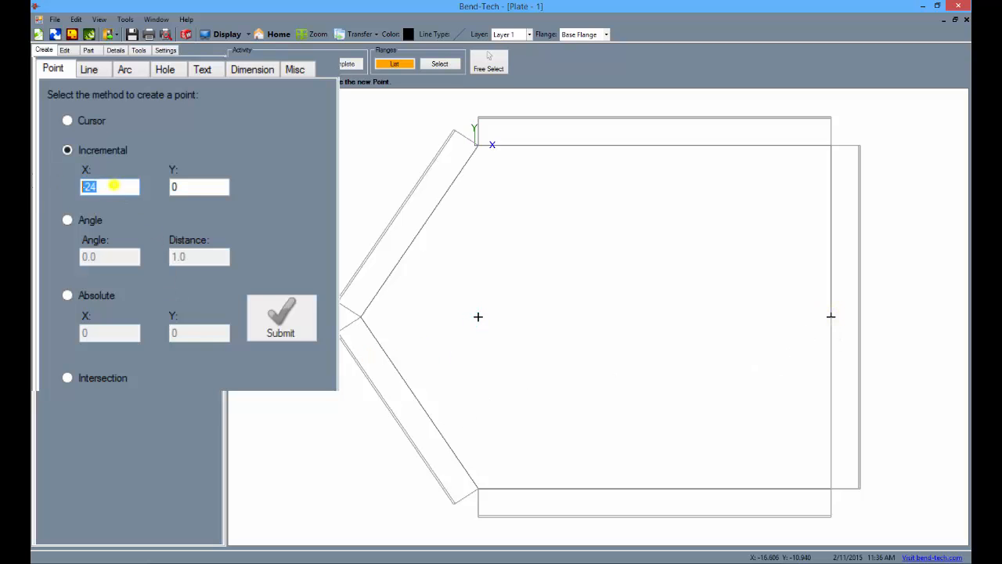
type("1")
double_click(207, 186)
type("1")
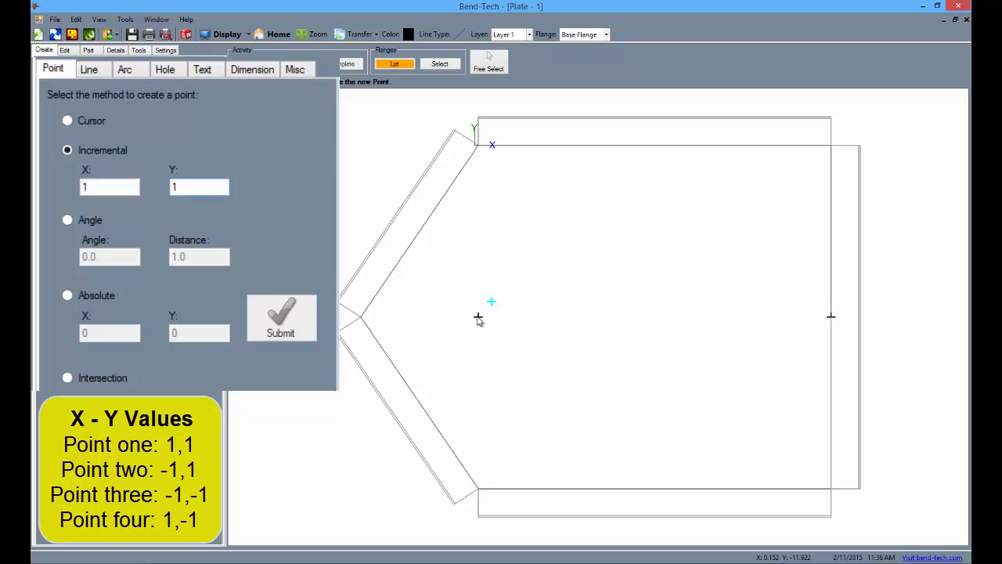
left_click(478, 317)
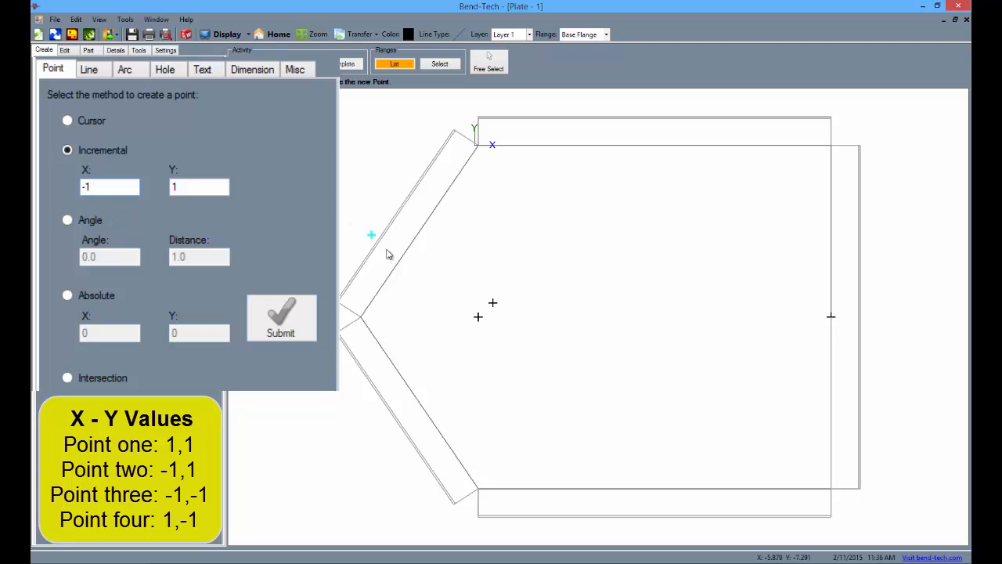
left_click(479, 317)
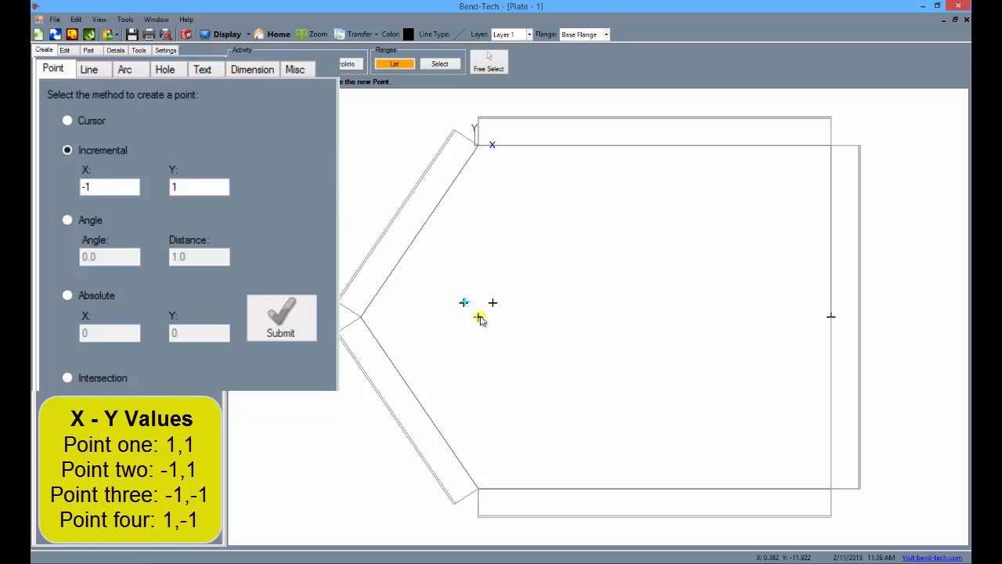
Step: Create two incremental points offset X -1, Y -1 and X 1, Y -1 from the point inside the plate near its peak
type("-")
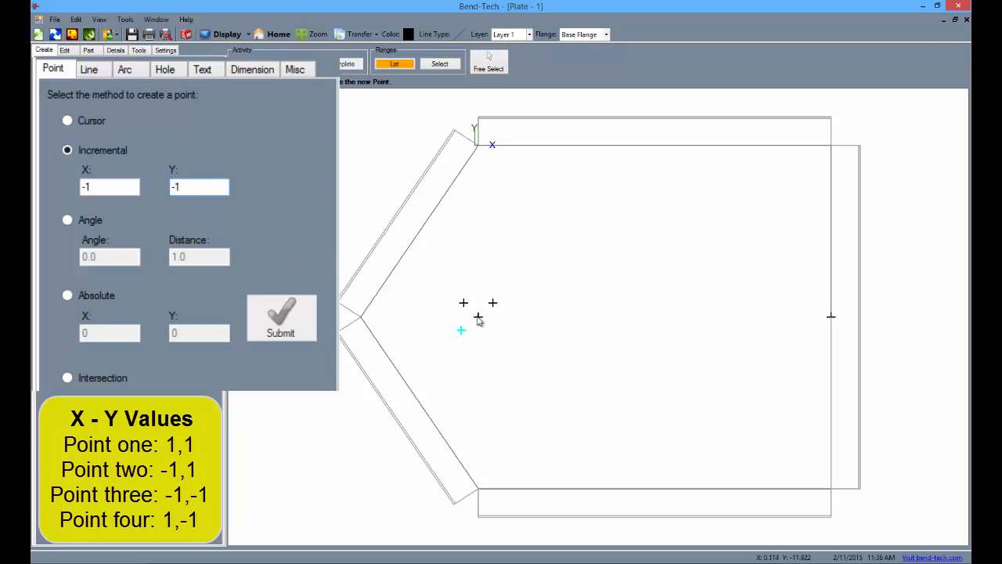
left_click(478, 317)
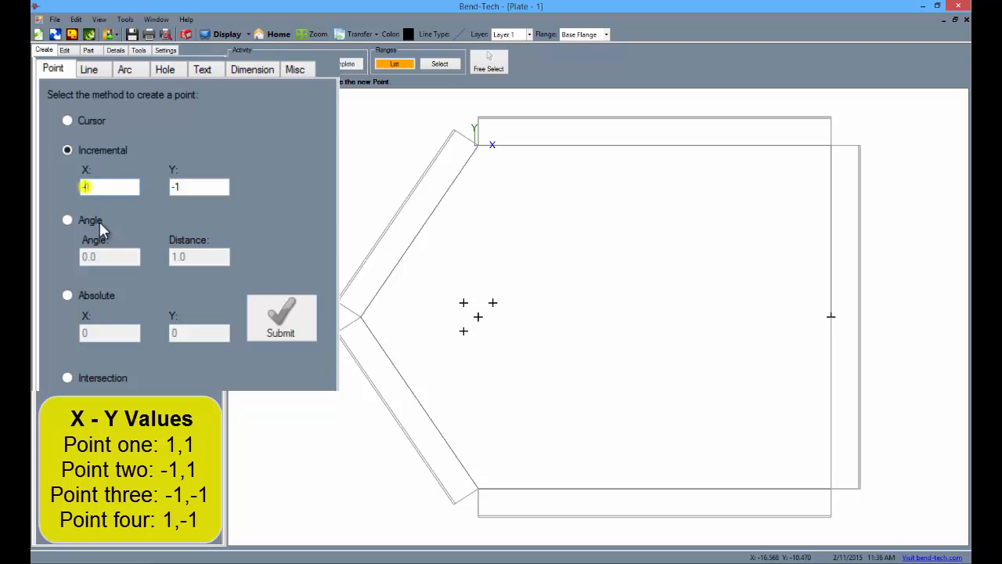
key("BackSpace")
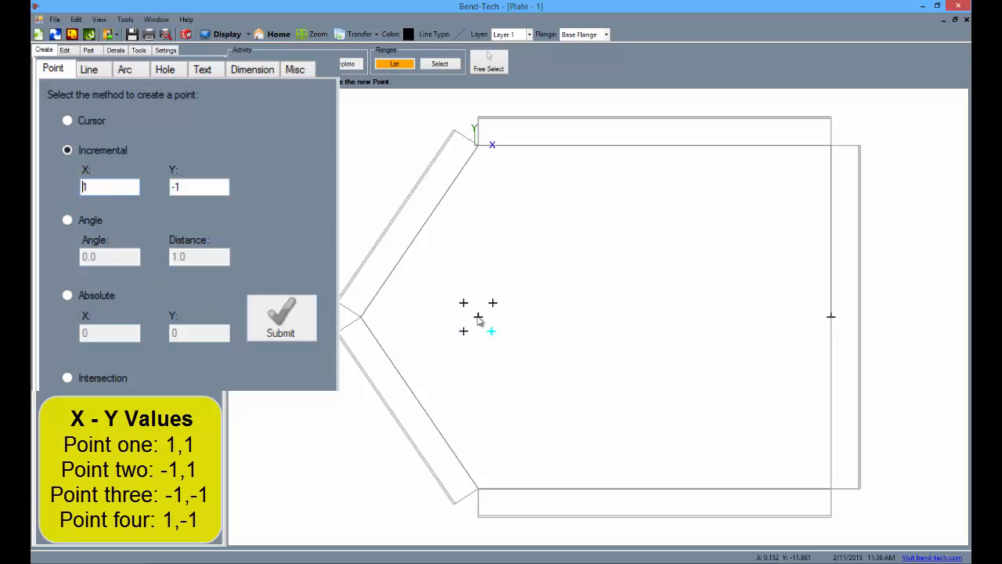
left_click(478, 317)
Step: Add single square holes of width .5 centered on each of the four points surrounding the center point
left_click(162, 71)
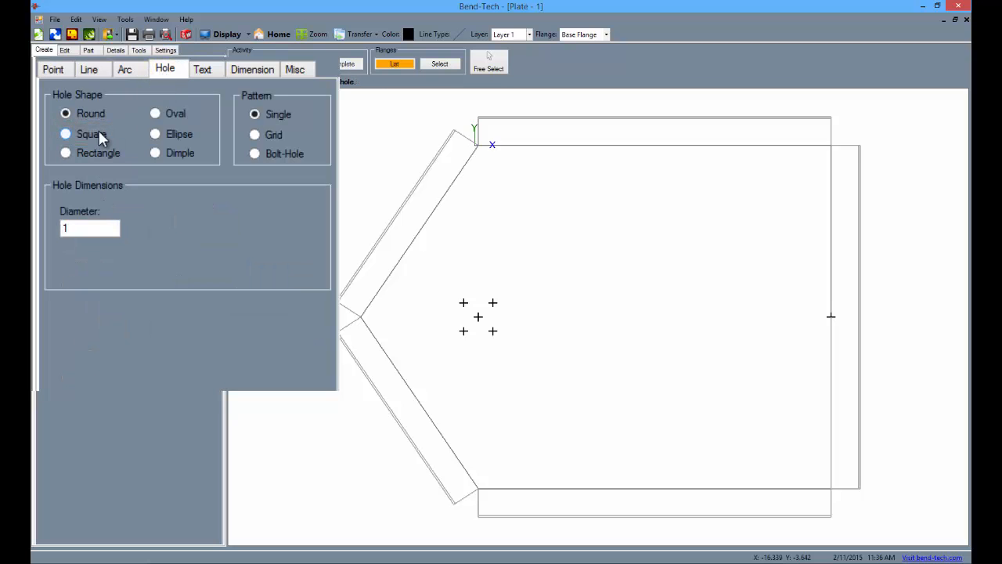
left_click(66, 136)
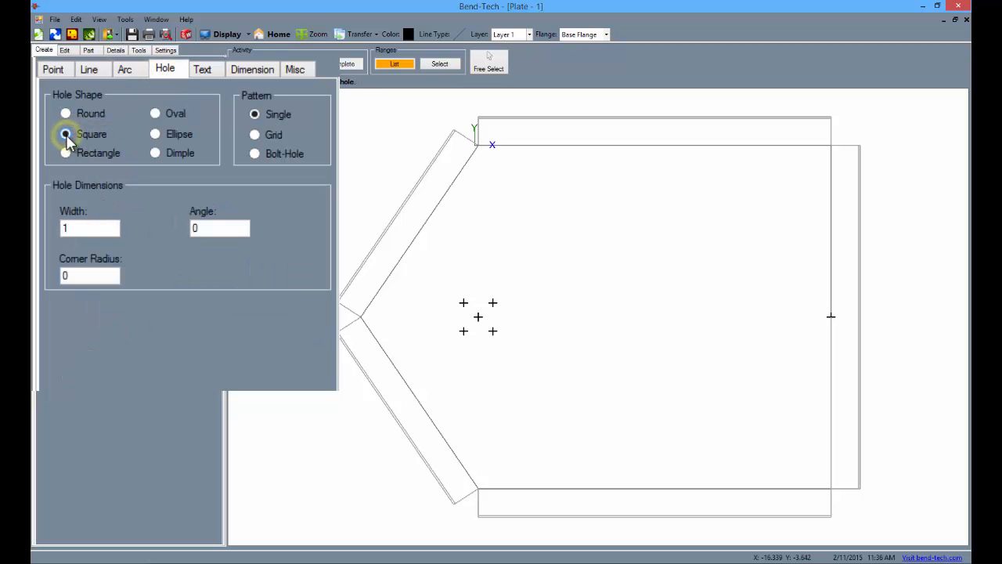
double_click(76, 227)
type(".5")
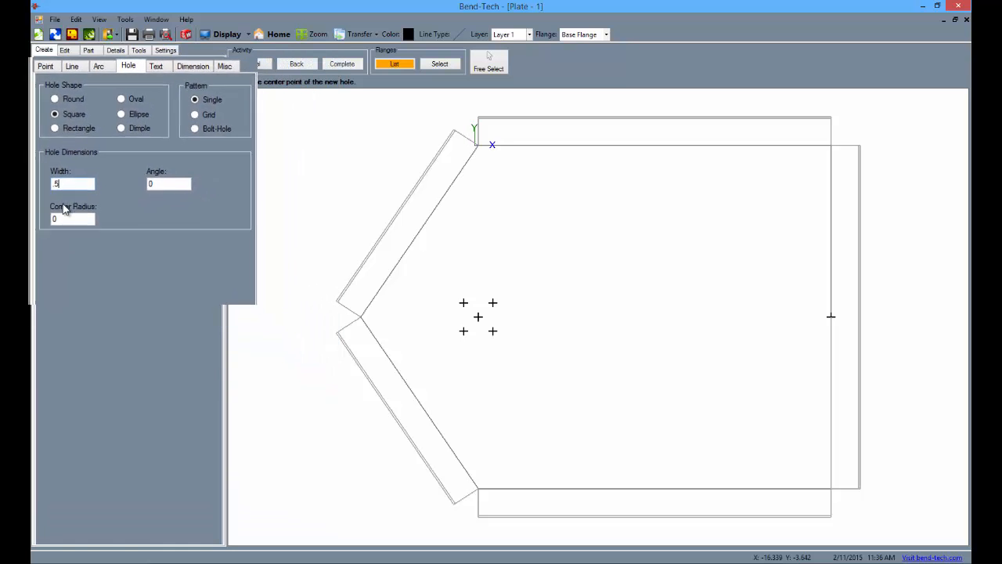
left_click(463, 302)
left_click(492, 303)
left_click(463, 331)
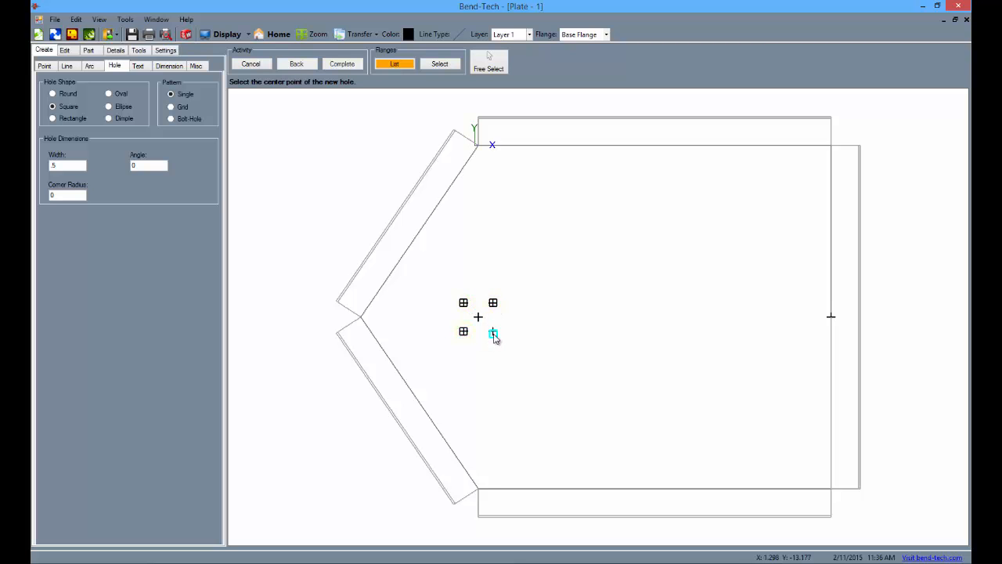
left_click(493, 331)
Step: Automatically define all flanges of the entire part and check their status in the flange list
left_click(89, 51)
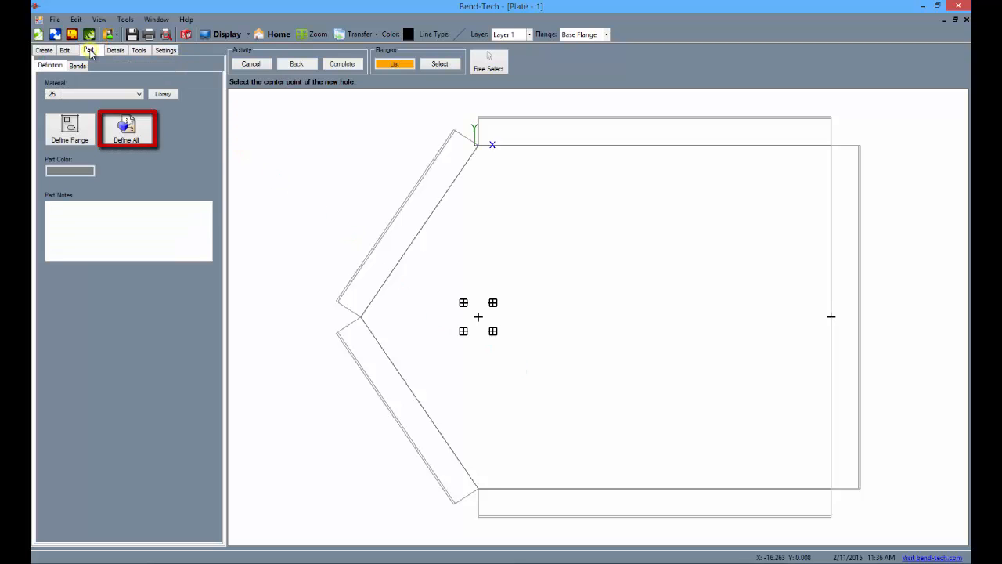
left_click(119, 142)
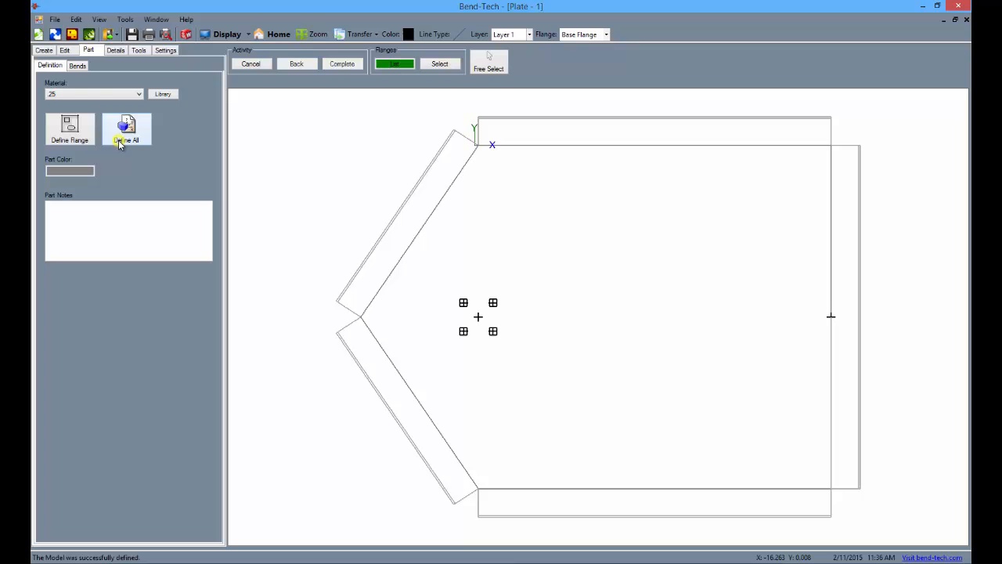
left_click(398, 64)
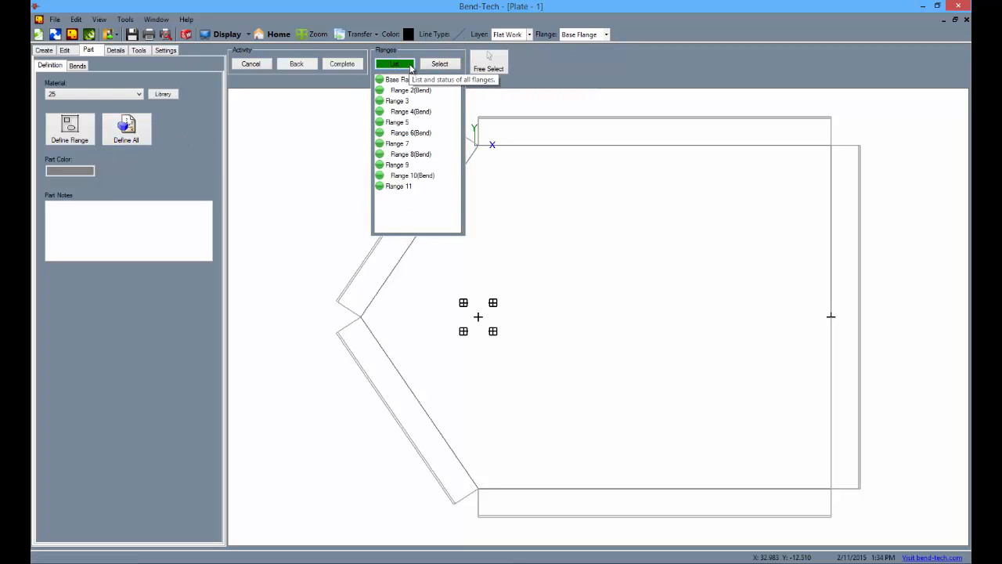
left_click(408, 66)
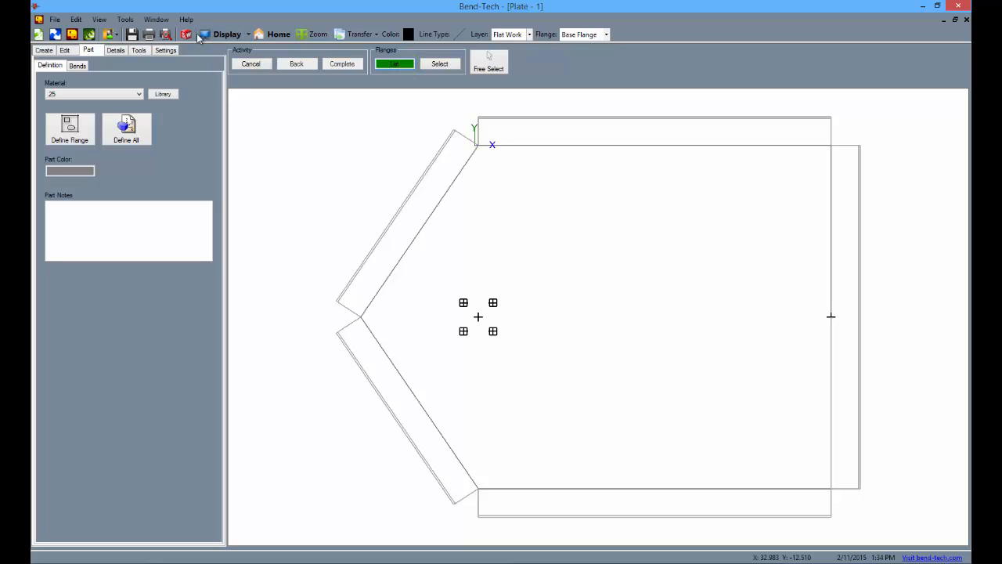
Step: Export the plate's flat layout as a plasma DXF to the parts folder, replacing the existing dxf1 file
left_click(138, 50)
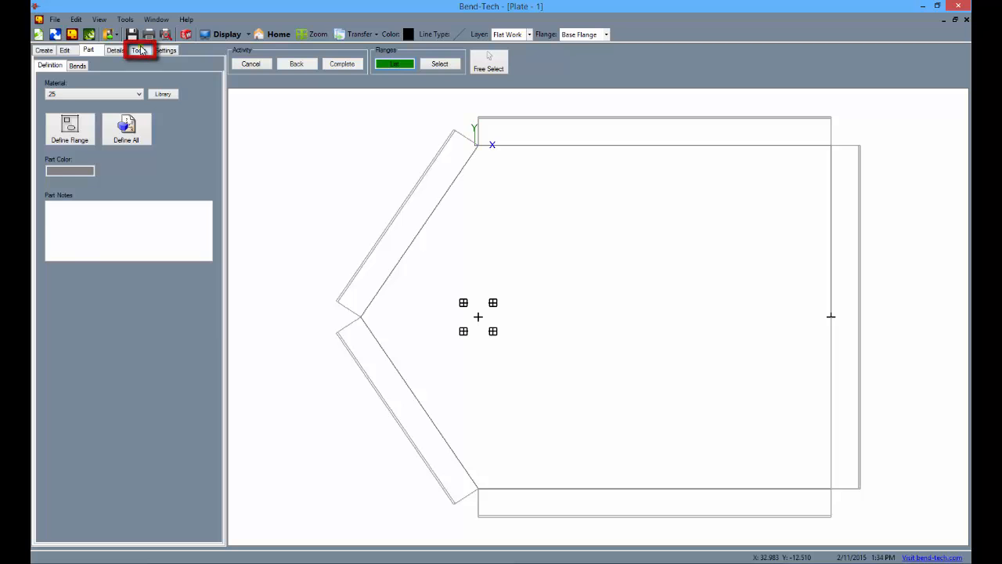
left_click(132, 204)
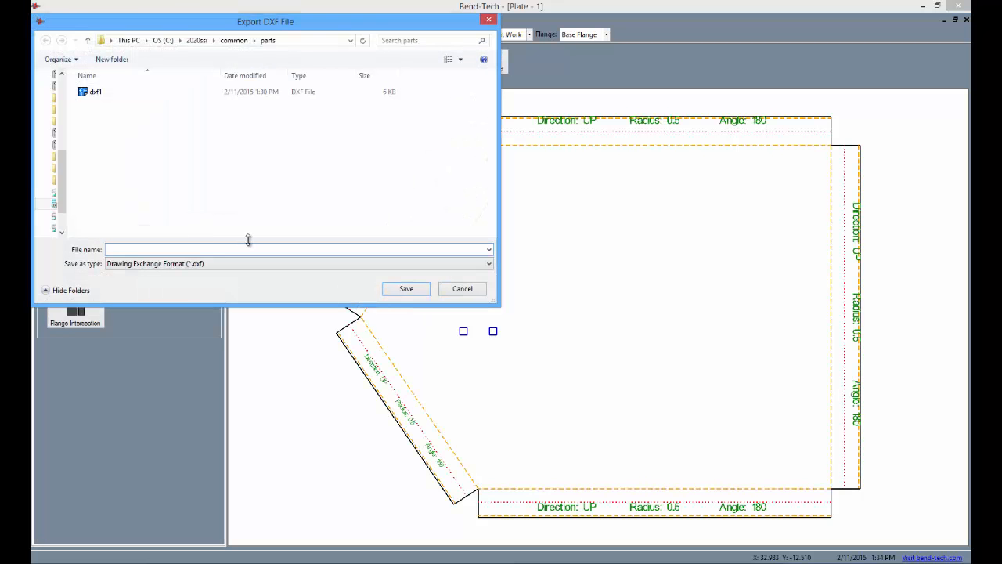
left_click(93, 91)
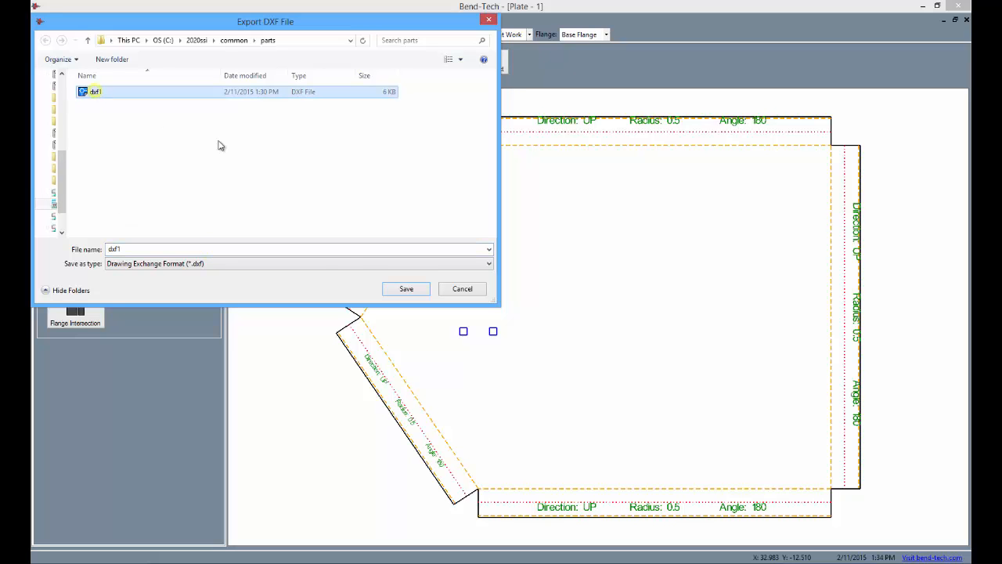
left_click(403, 289)
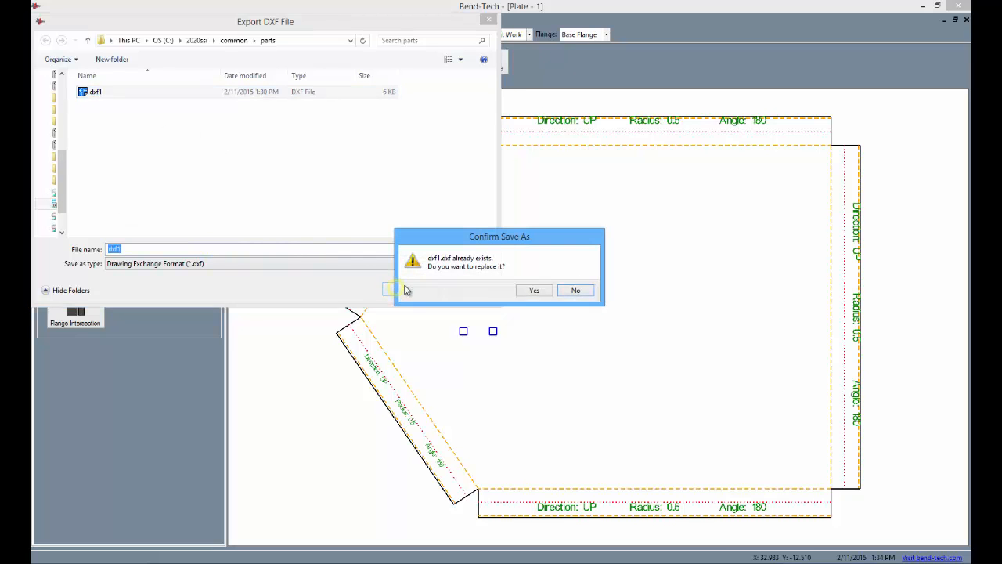
left_click(529, 292)
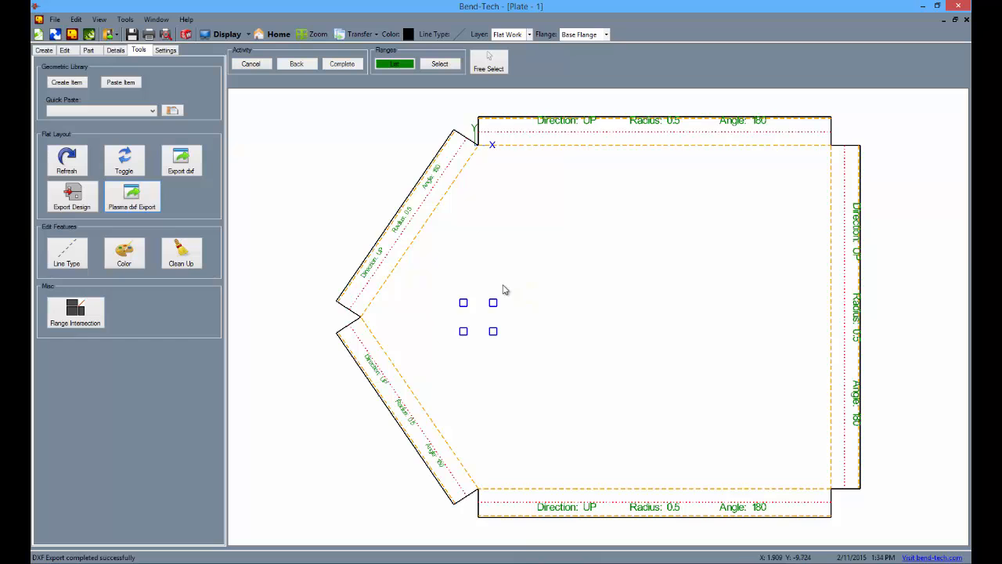
Step: Switch to the shaded 3D display and rotate the plate to inspect its square holes and wrapped flanges
left_click(227, 34)
left_click(227, 34)
left_click(227, 35)
mouse_move(543, 390)
middle_mouse_down()
mouse_move(548, 400)
mouse_move(456, 376)
mouse_move(401, 324)
mouse_move(432, 304)
mouse_move(619, 271)
mouse_move(733, 196)
mouse_move(841, 162)
mouse_move(473, 317)
mouse_move(507, 271)
middle_mouse_up()
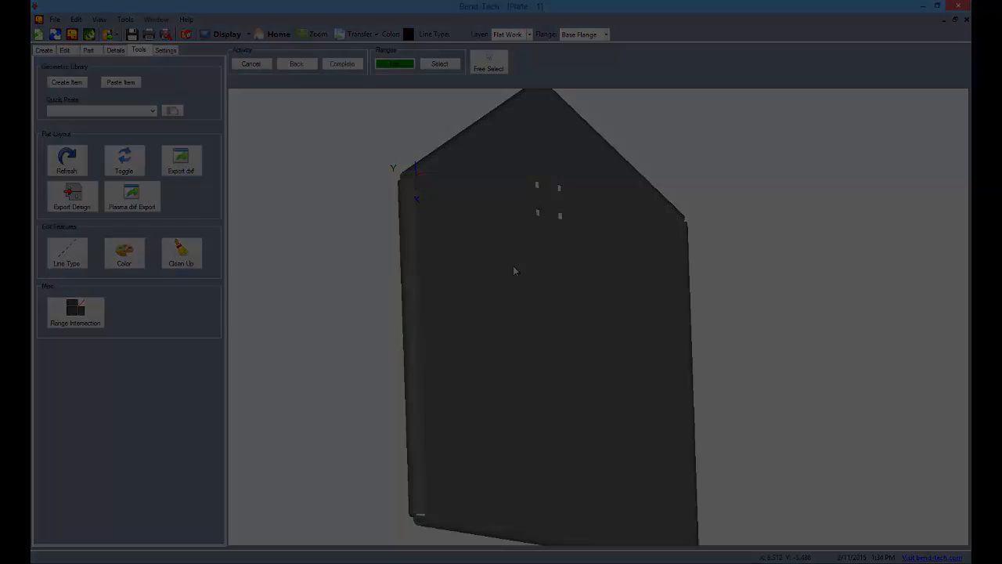